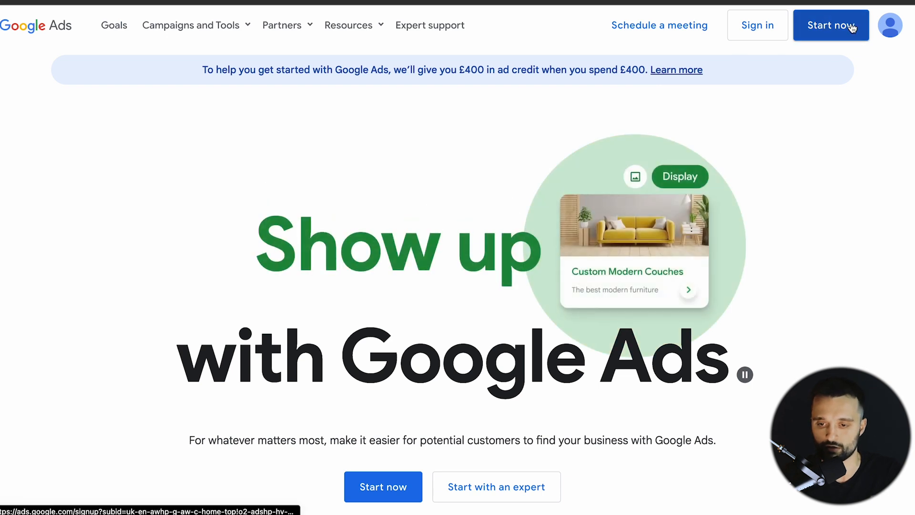
Step: Start the Google Ads signup and choose to create an account without a campaign
left_click(852, 27)
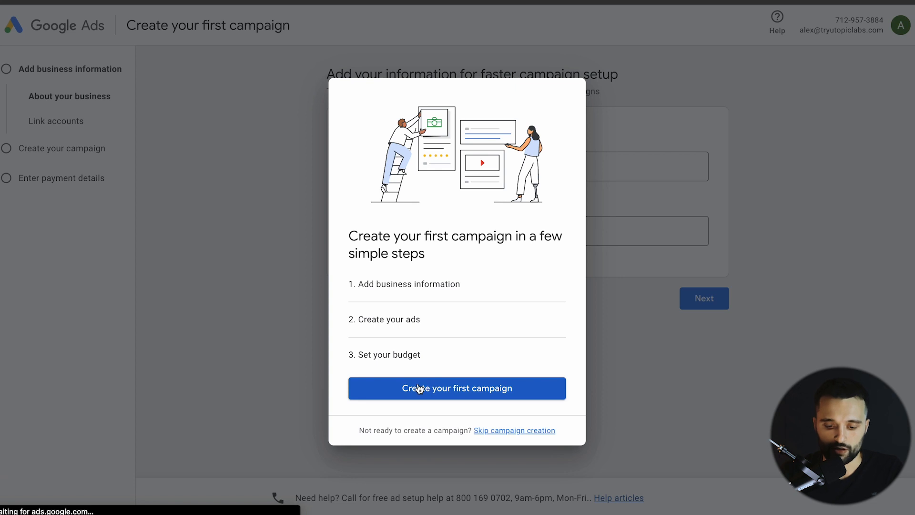
left_click(420, 390)
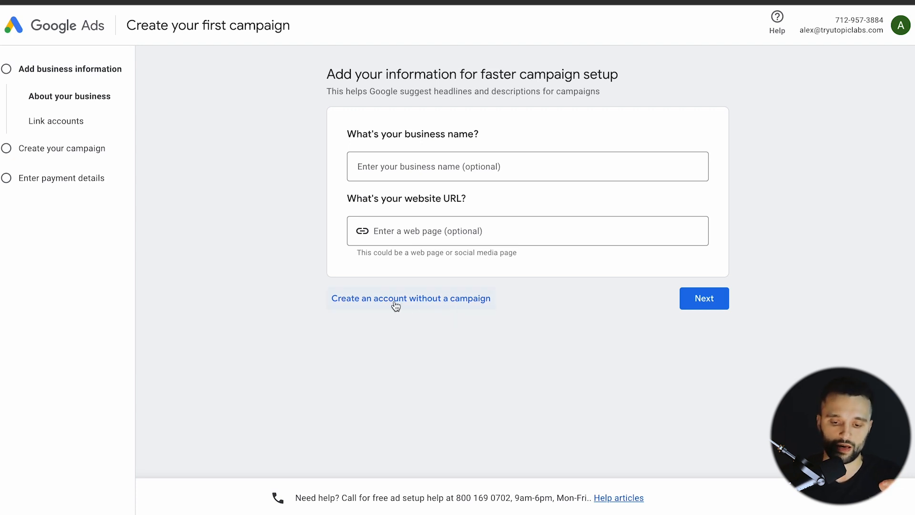
left_click(467, 310)
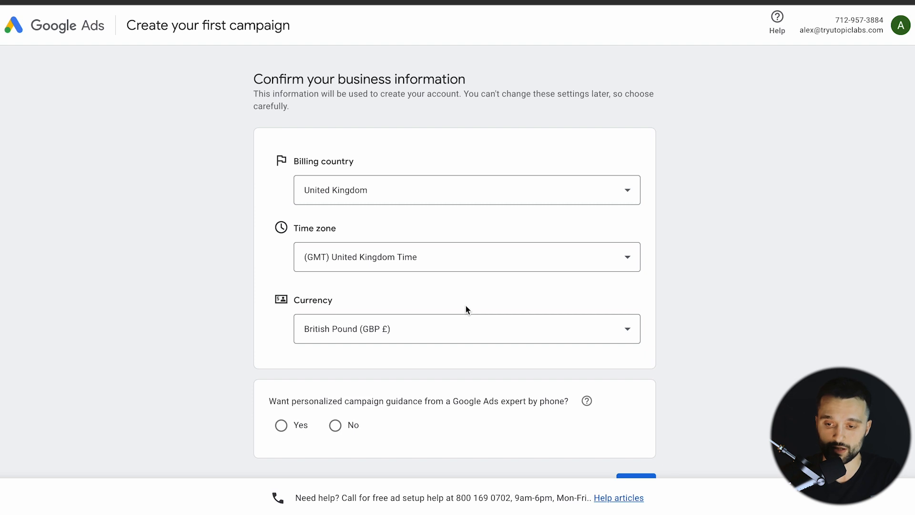
Step: Decline personalized phone guidance, submit the business information with its United Kingdom billing settings, and continue to the new account
scroll(466, 309, "down", 1)
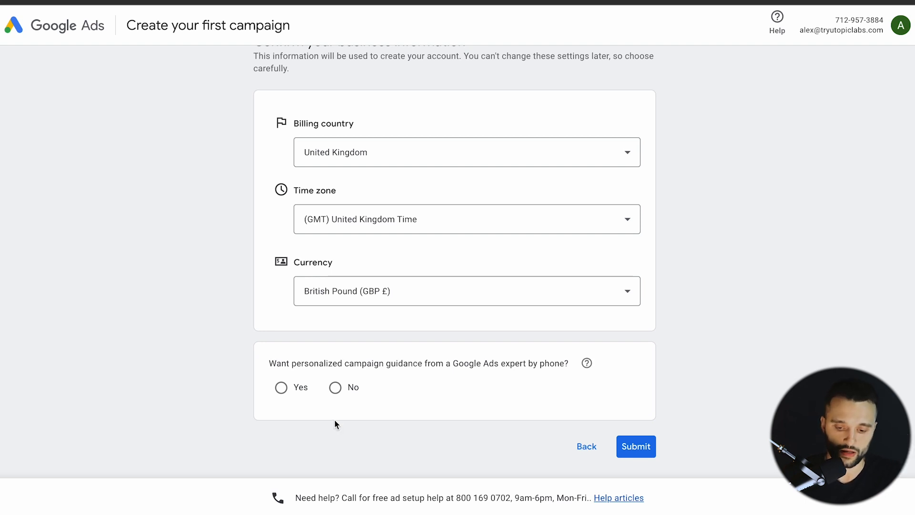
left_click_drag(350, 362, 400, 363)
left_click(401, 364)
left_click(335, 387)
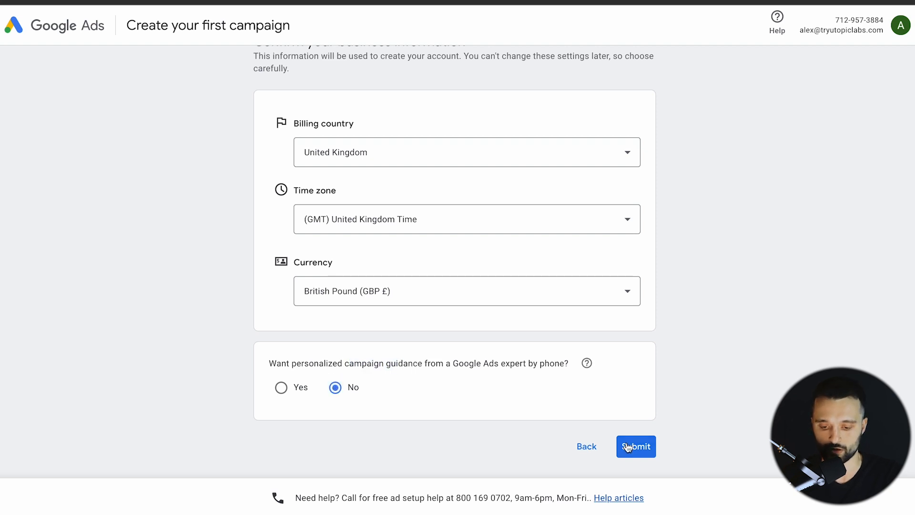
left_click(639, 449)
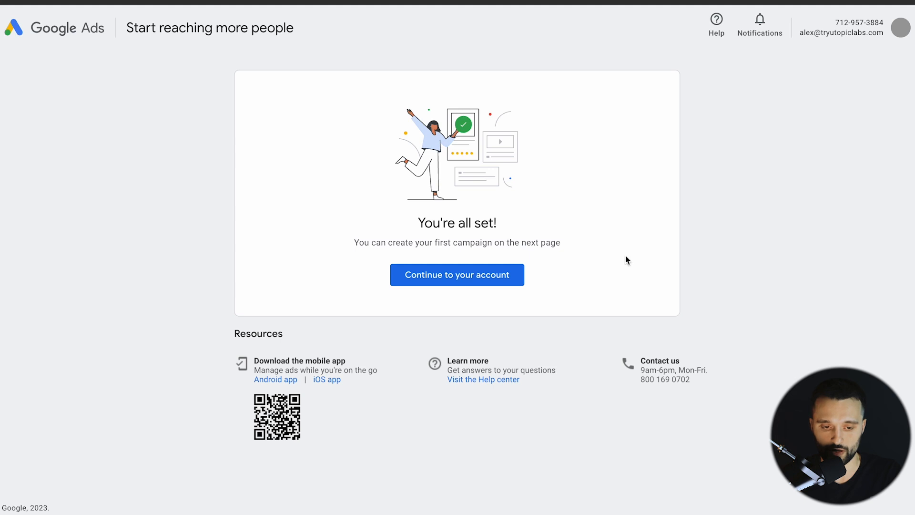
left_click(468, 277)
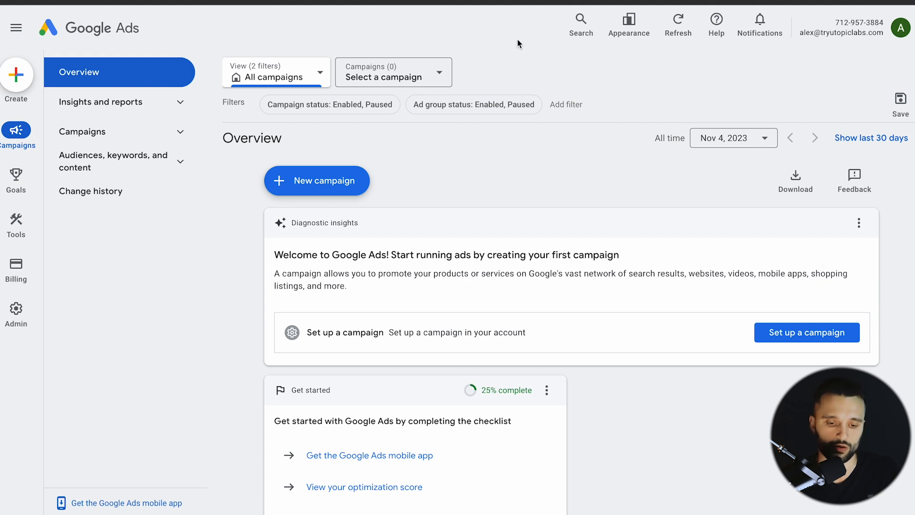
Step: Switch the account to the previous design, giving "The menu names don't make sense" as the reason, and dismiss the design notice
left_click(628, 24)
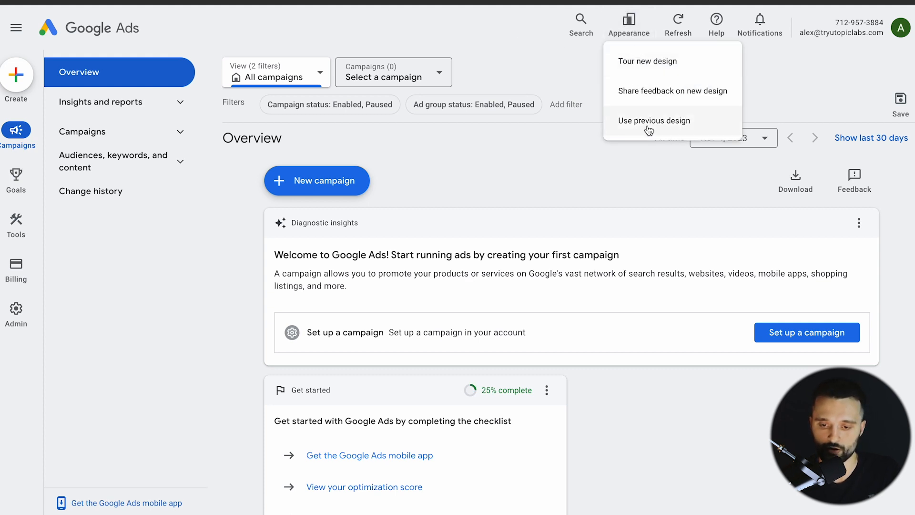
left_click(680, 125)
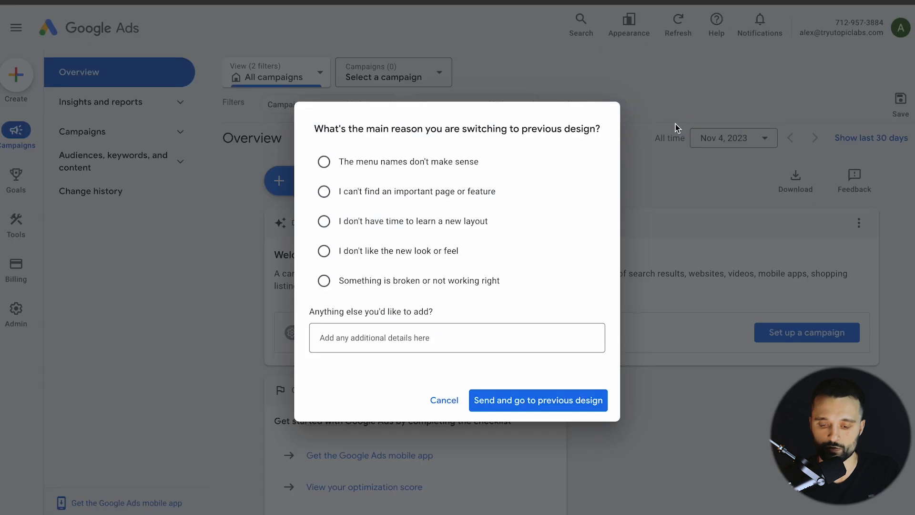
left_click(393, 167)
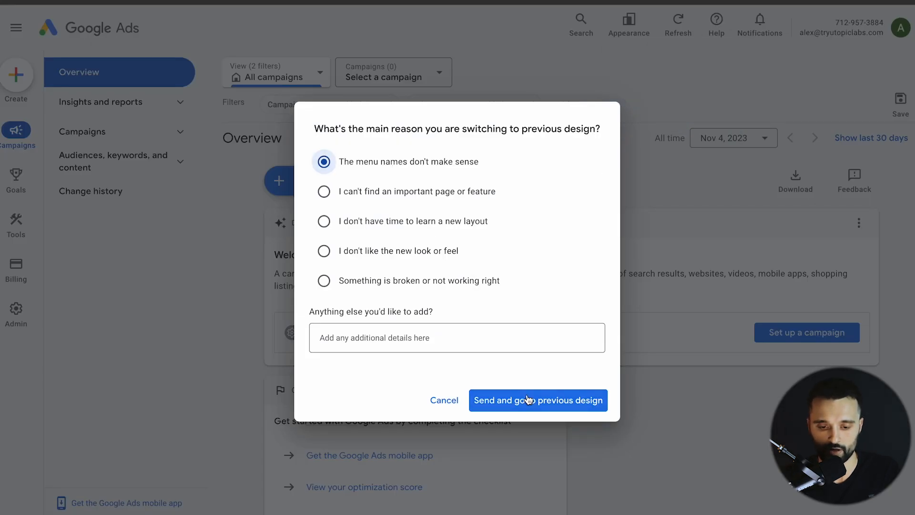
left_click(540, 409)
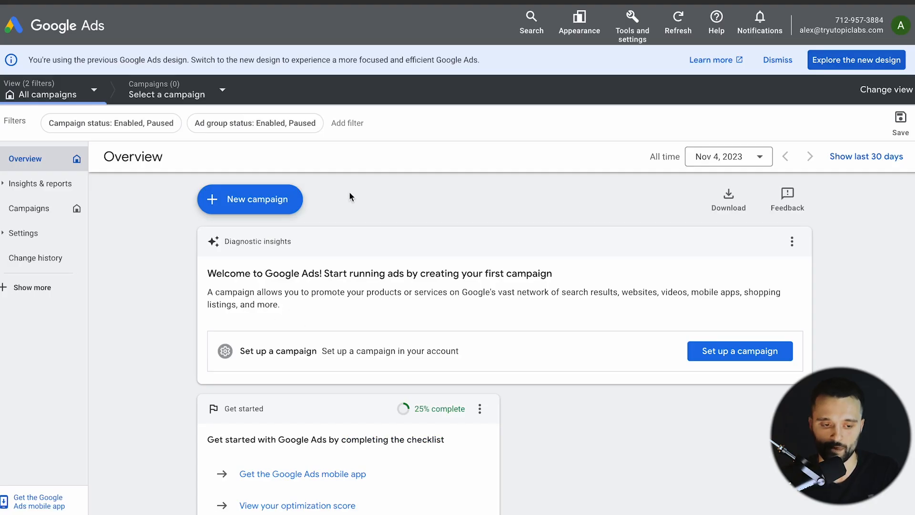
left_click(777, 62)
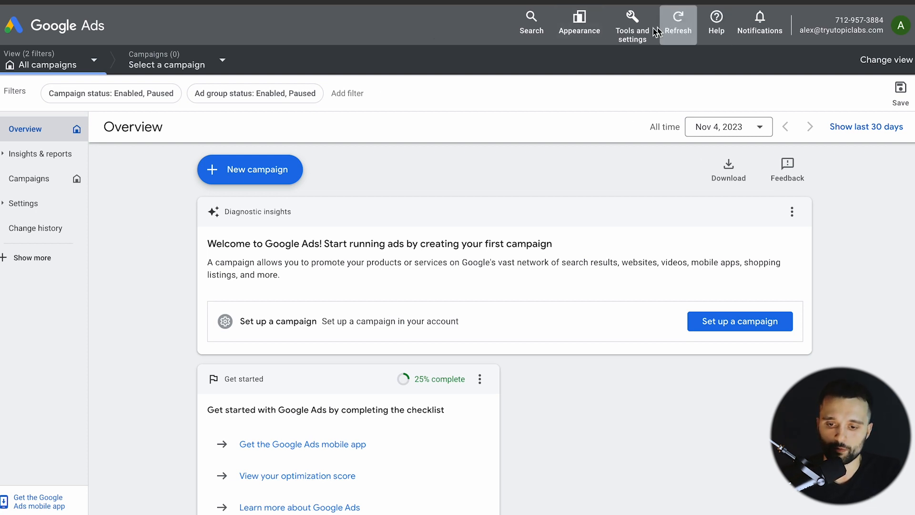
Step: Open the billing setup and examine the payments form down to the payment method and terms
left_click(631, 28)
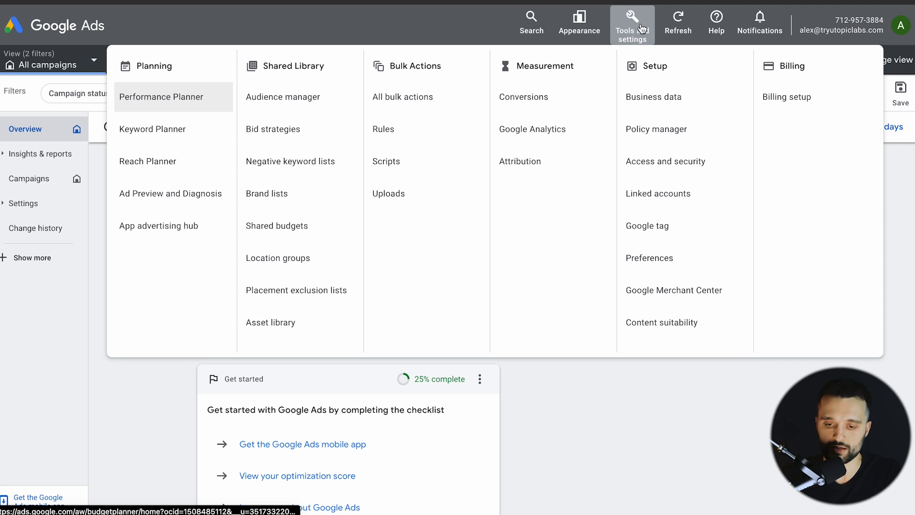
left_click(788, 98)
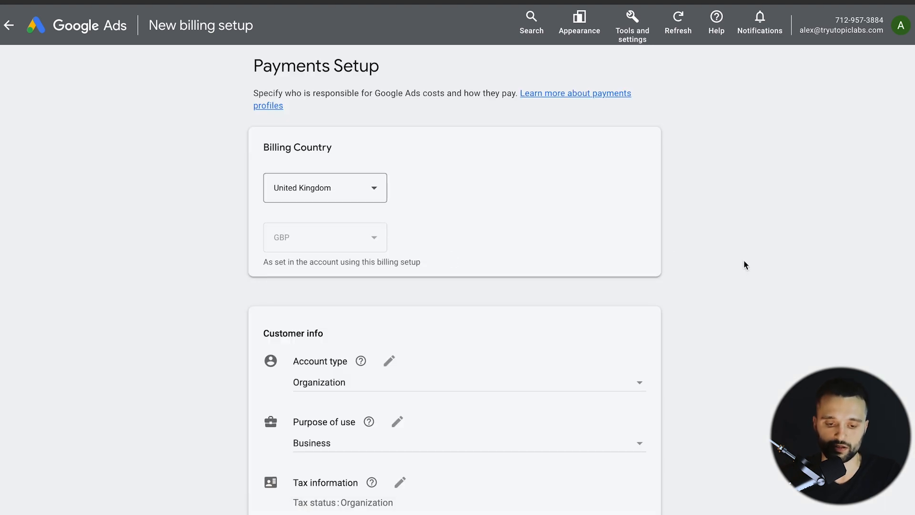
scroll(744, 260, "down", 5)
scroll(744, 261, "down", 6)
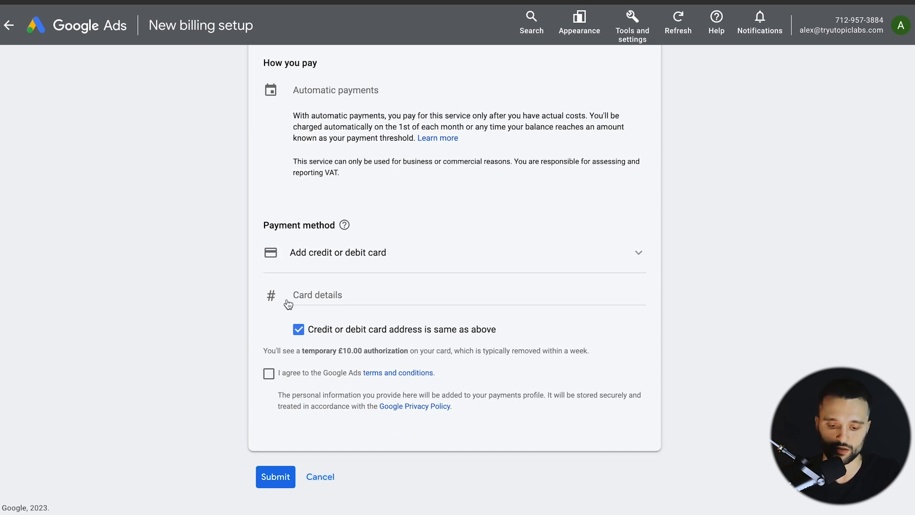
Step: Examine the users listed under Access and security and the products offered under Linked accounts
left_click(634, 32)
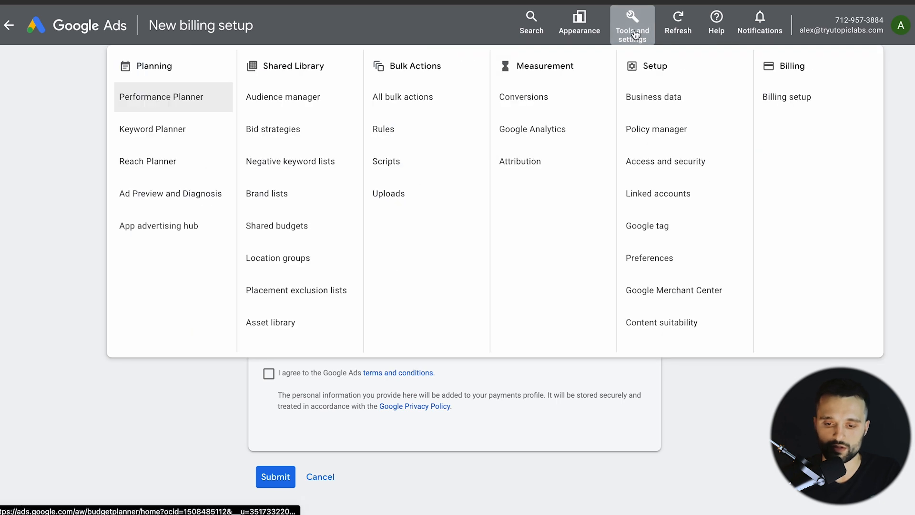
left_click(691, 165)
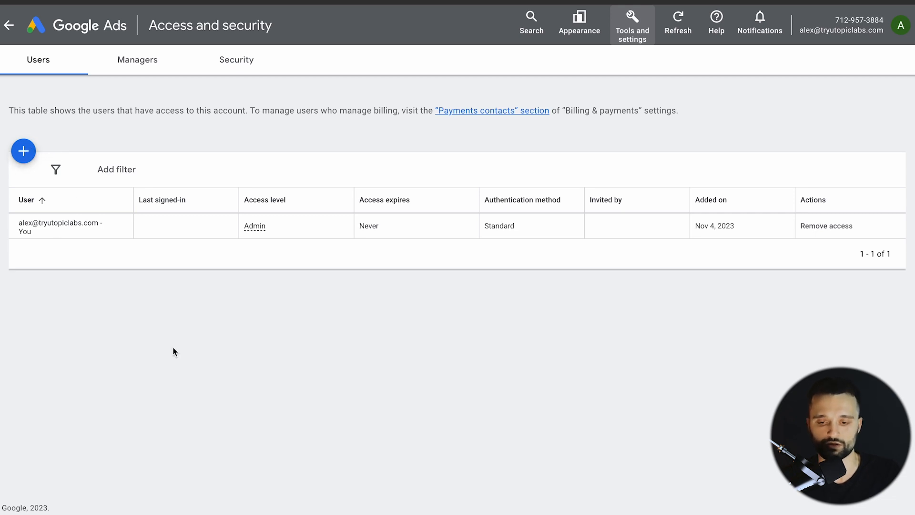
left_click(632, 24)
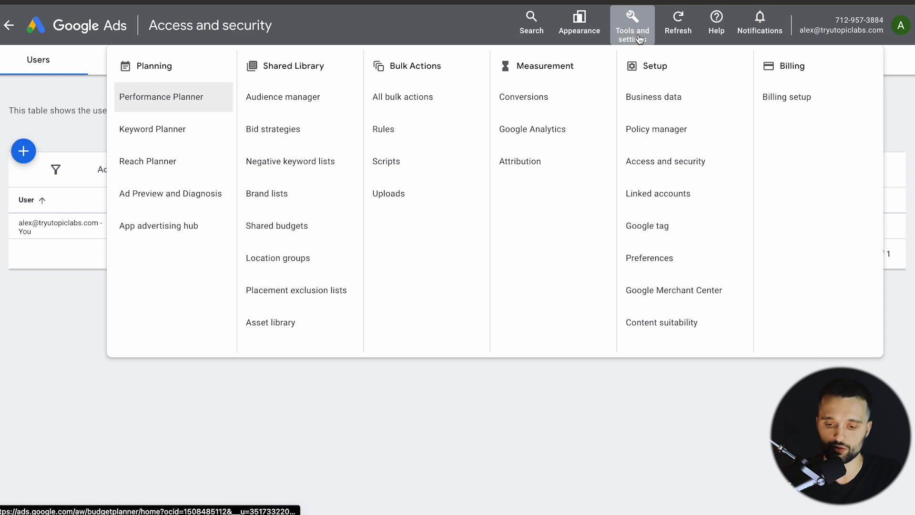
left_click(667, 197)
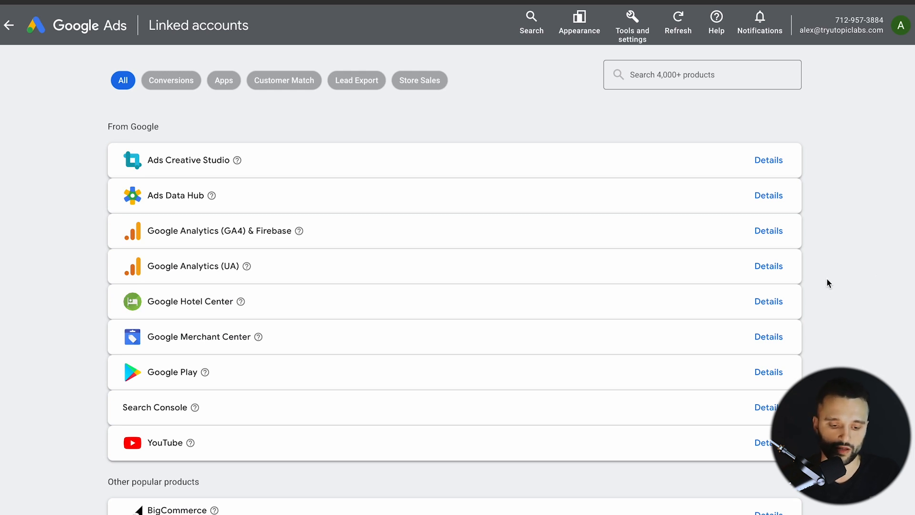
scroll(837, 292, "down", 4)
scroll(837, 292, "down", 3)
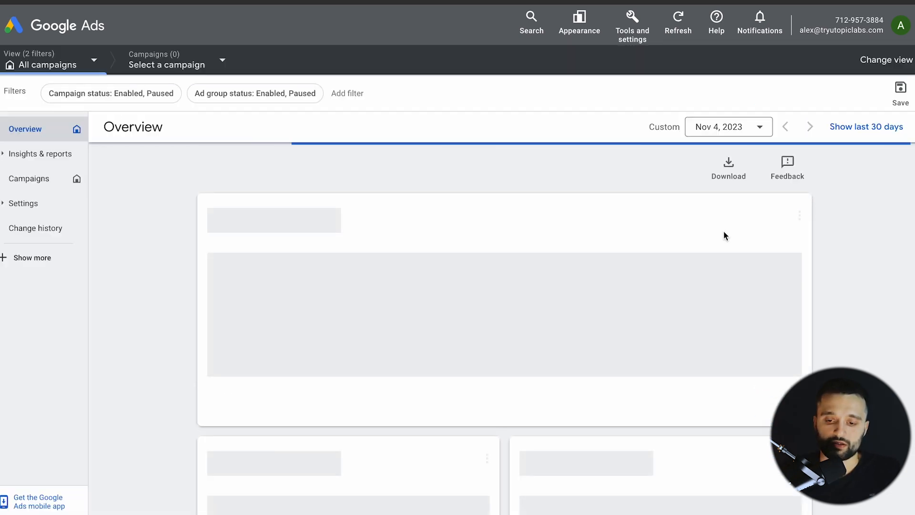
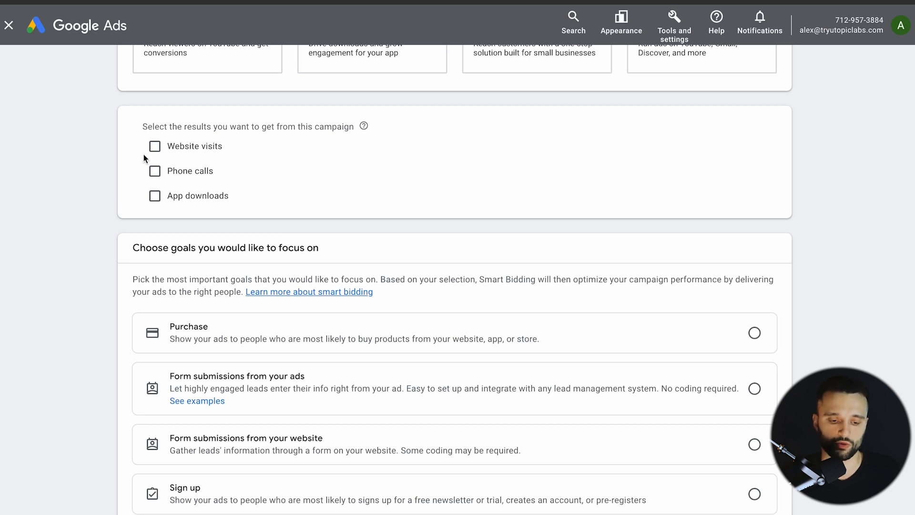
Step: Choose Purchase as the campaign's goal, keep the name Search-1 with enhanced conversions on, and agree to continue
scroll(107, 192, "down", 4)
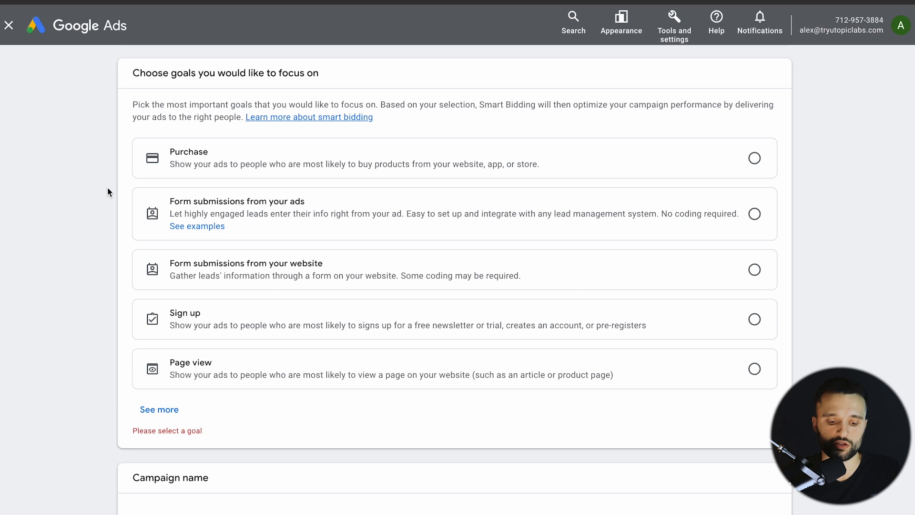
left_click(254, 160)
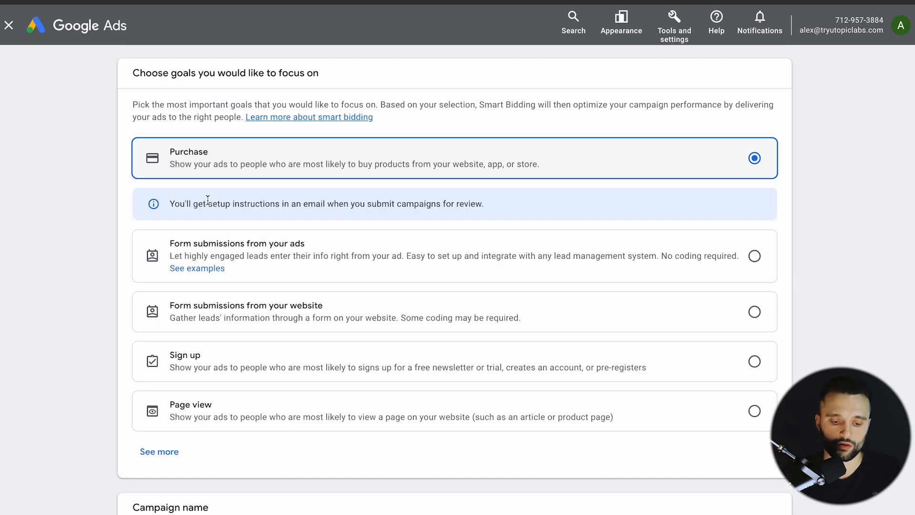
scroll(77, 328, "down", 4)
scroll(76, 331, "down", 2)
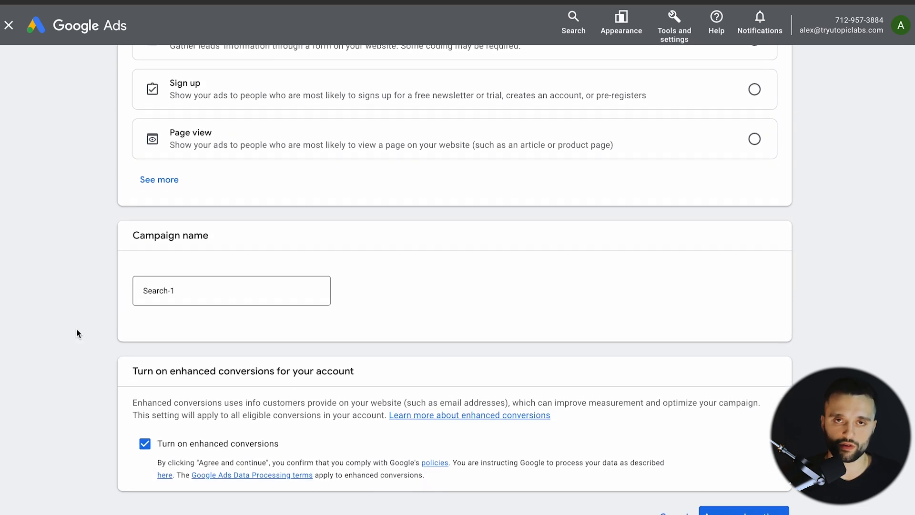
scroll(77, 331, "down", 1)
scroll(77, 328, "down", 1)
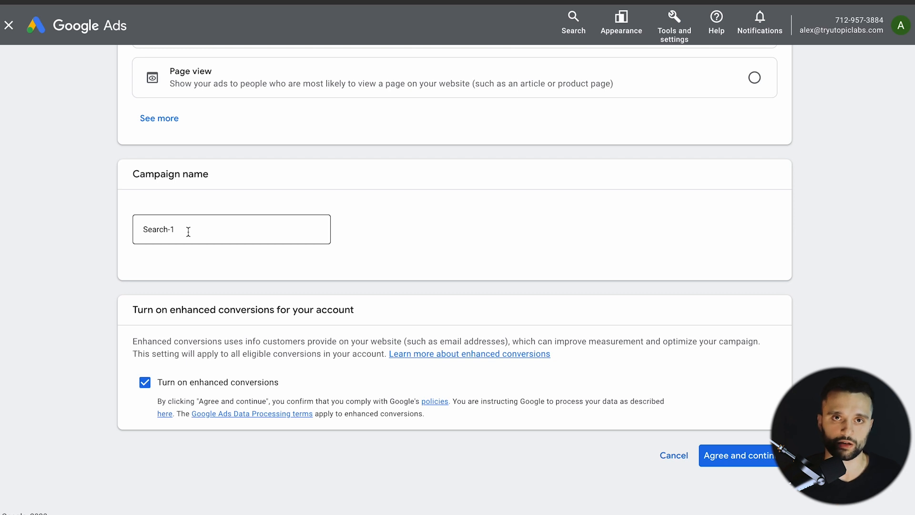
scroll(93, 356, "down", 1)
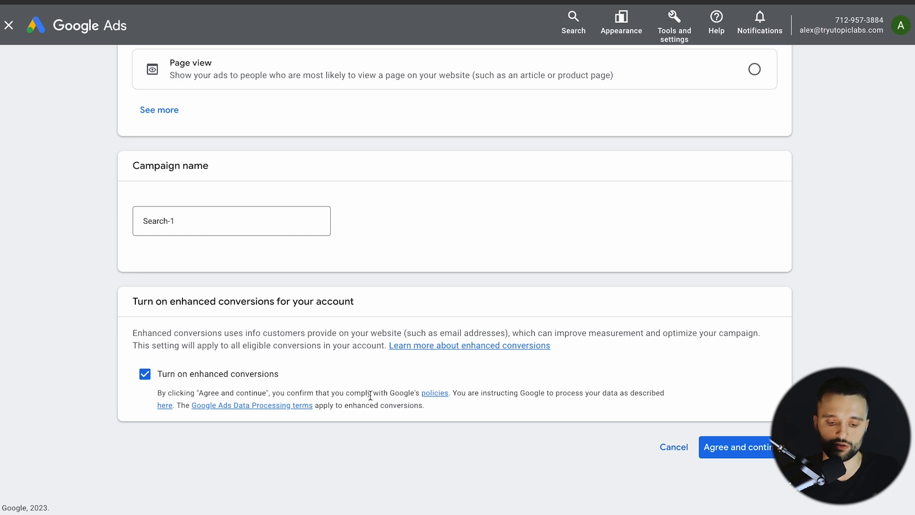
left_click(754, 454)
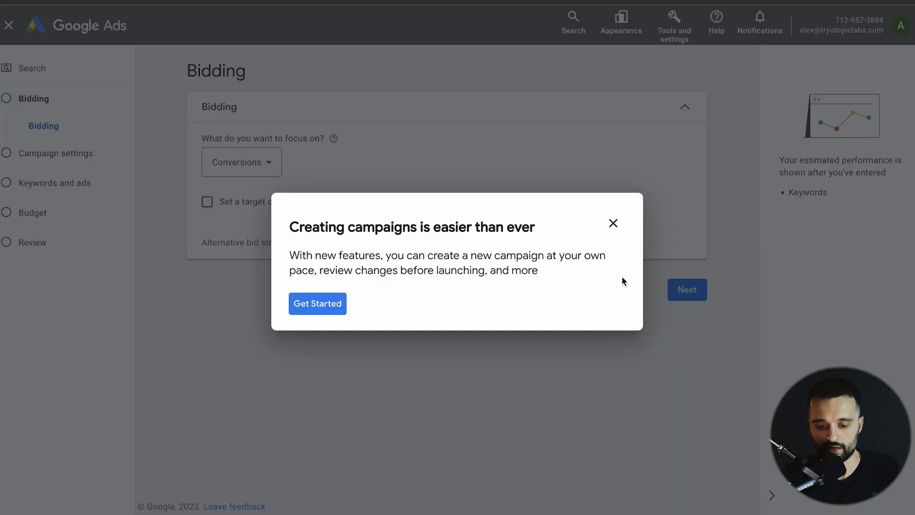
Step: Exit the campaign creation guide, set the bidding focus to Clicks, and continue to the campaign settings
left_click(613, 224)
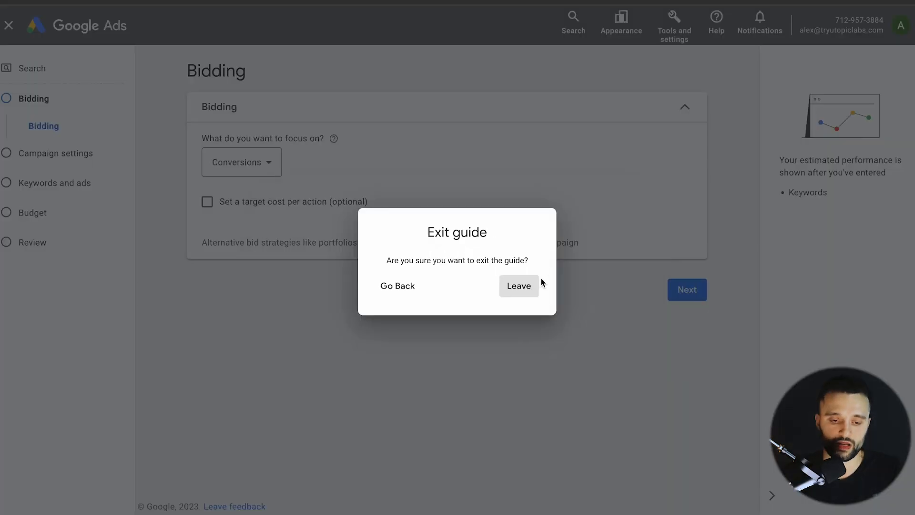
left_click(517, 286)
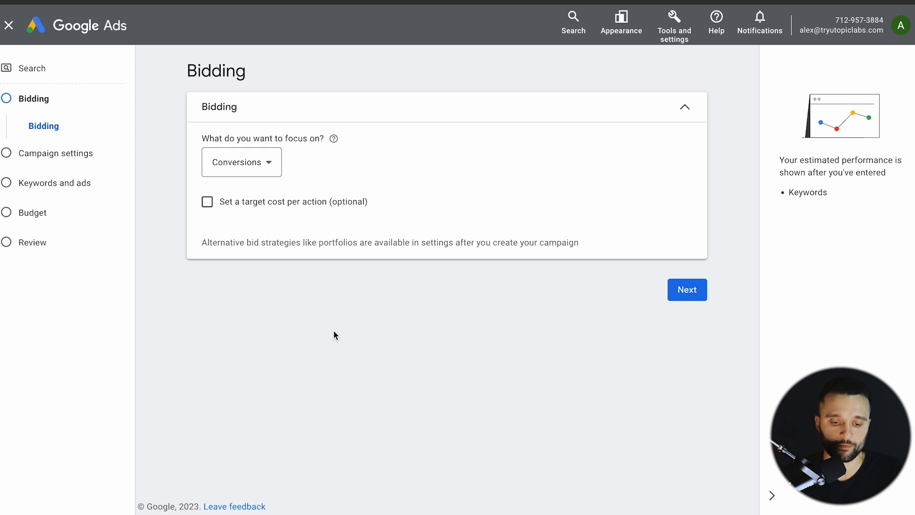
left_click(242, 162)
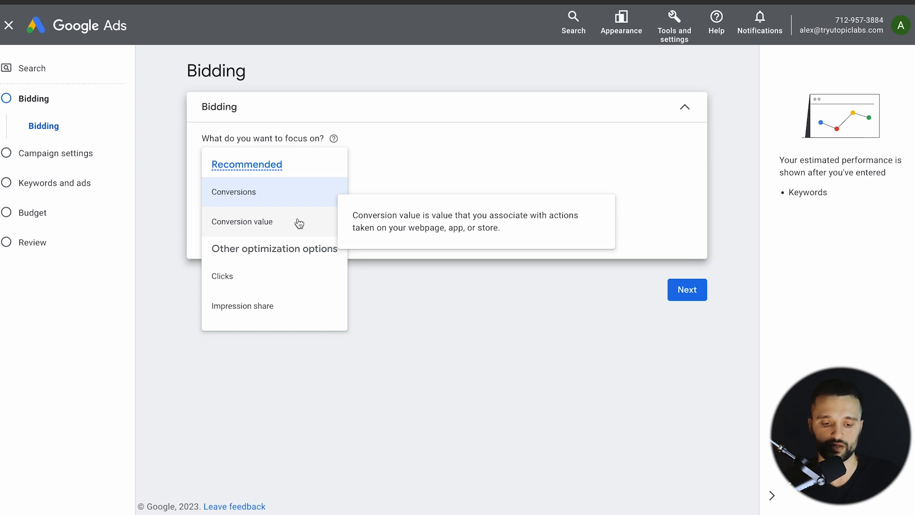
mouse_move(276, 280)
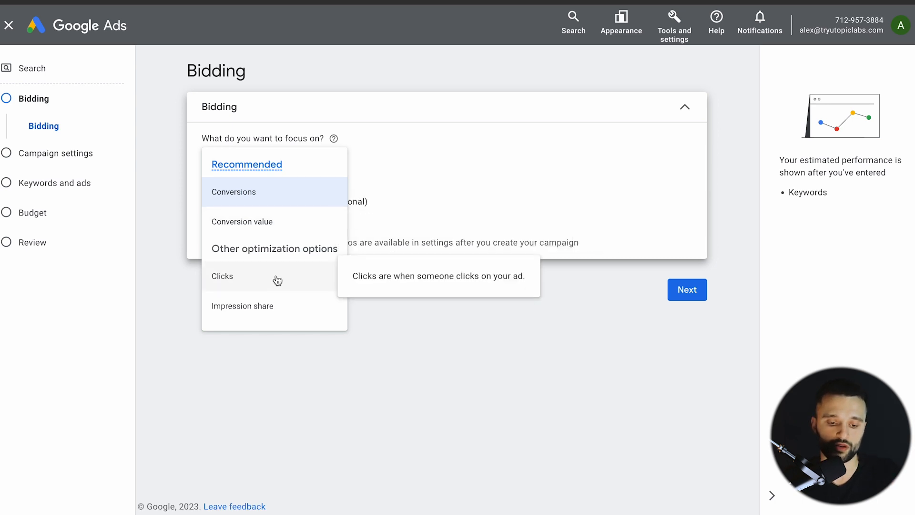
left_click(244, 279)
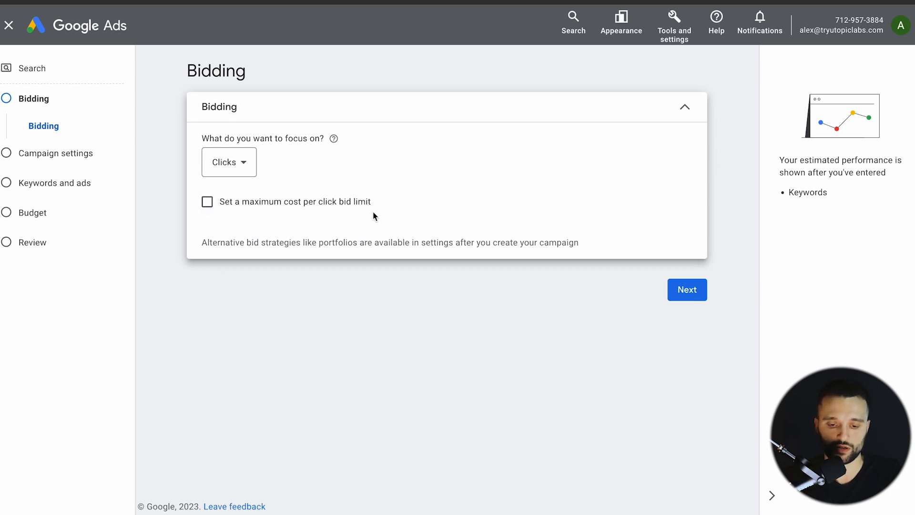
left_click(696, 294)
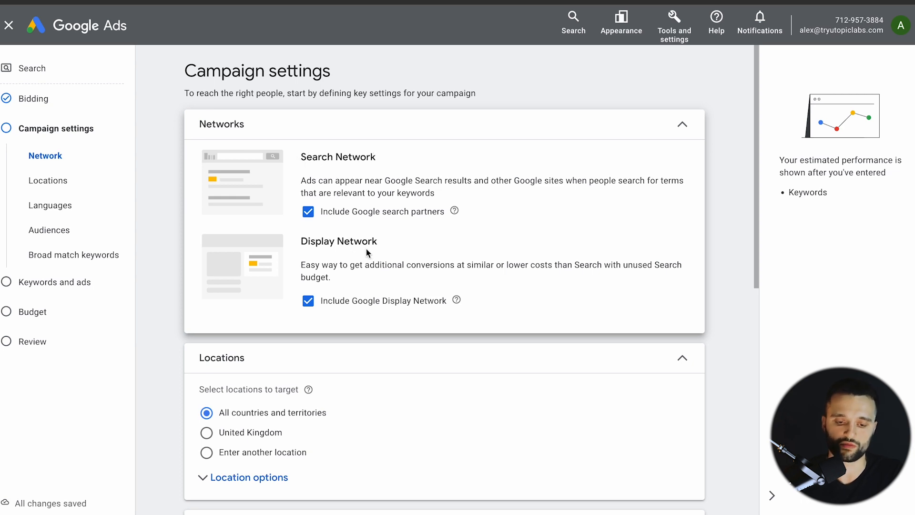
Step: Exclude Google search partners and the Google Display Network from the campaign's networks
left_click(308, 211)
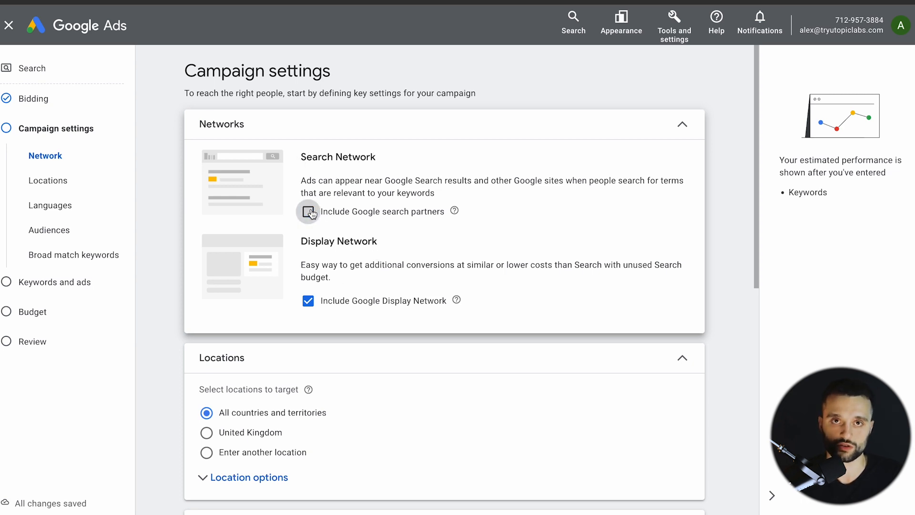
left_click(307, 301)
scroll(162, 282, "down", 2)
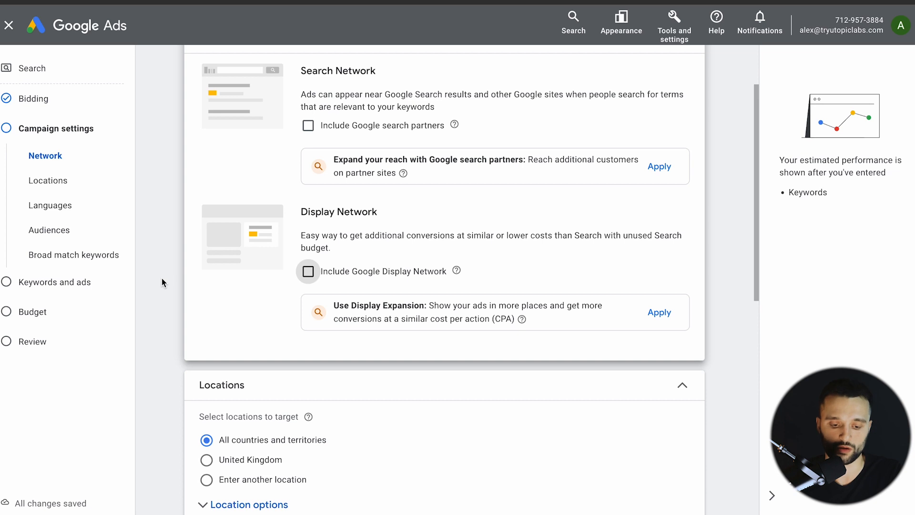
Step: Switch the campaign's locations to a custom entry and target the United States
scroll(161, 279, "down", 5)
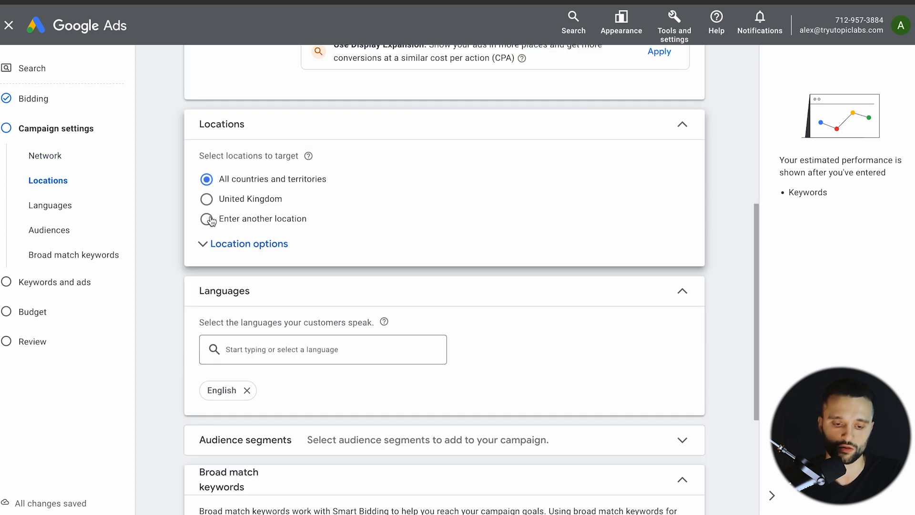
left_click(207, 219)
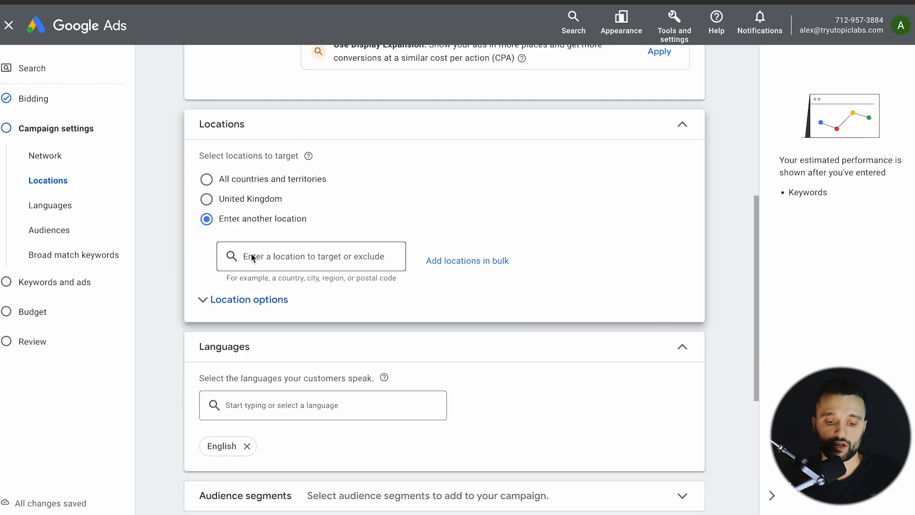
left_click(284, 258)
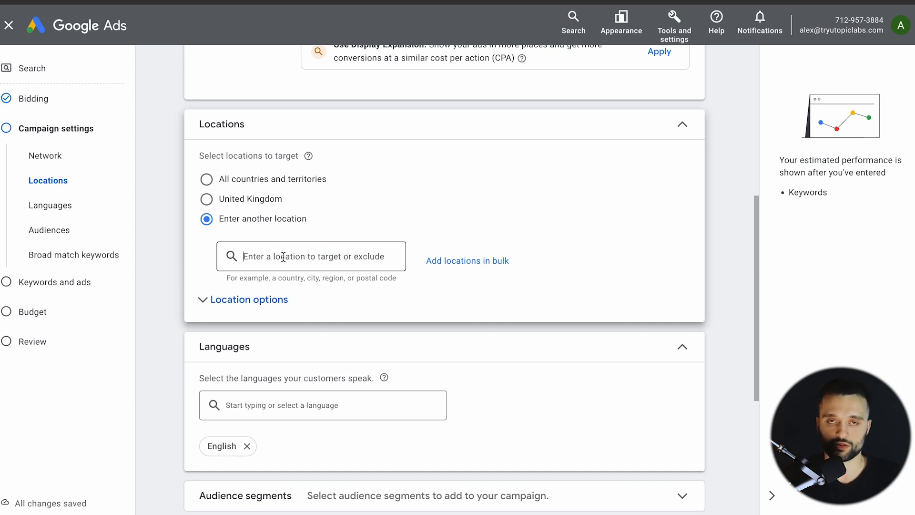
type("unites")
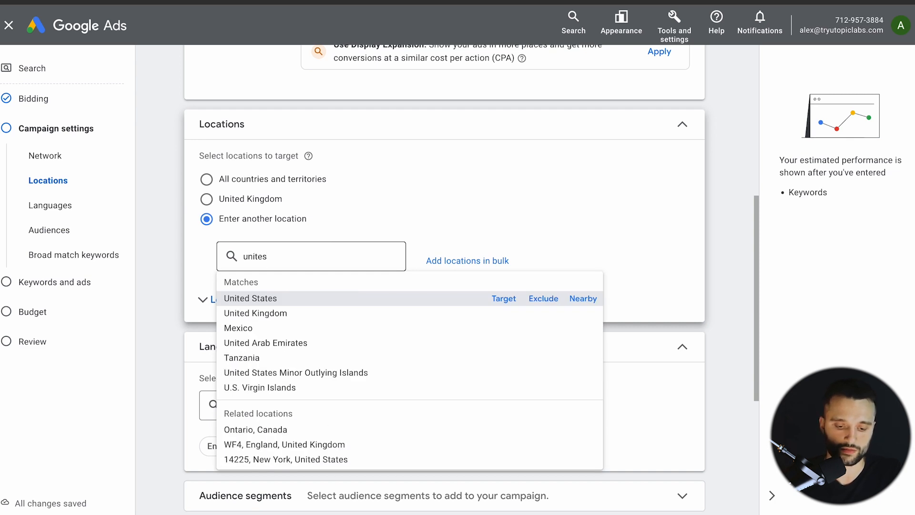
key("BackSpace")
type("d")
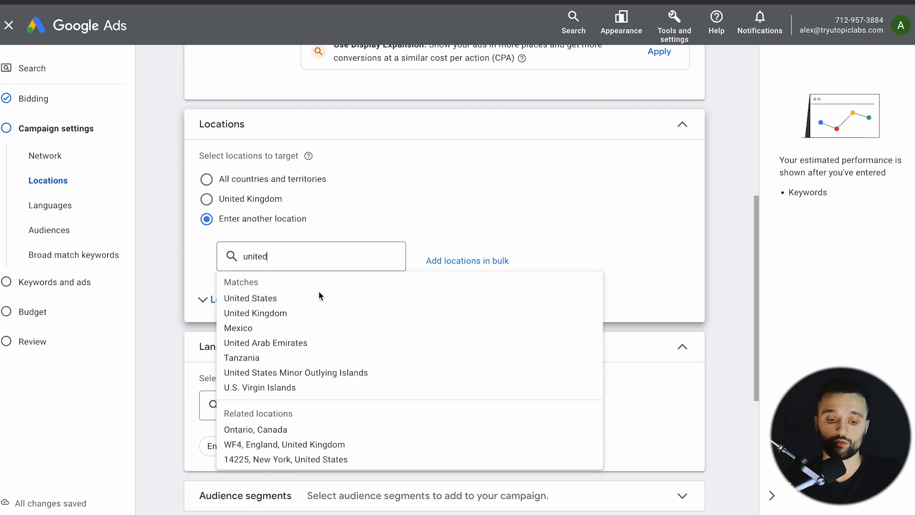
left_click(506, 299)
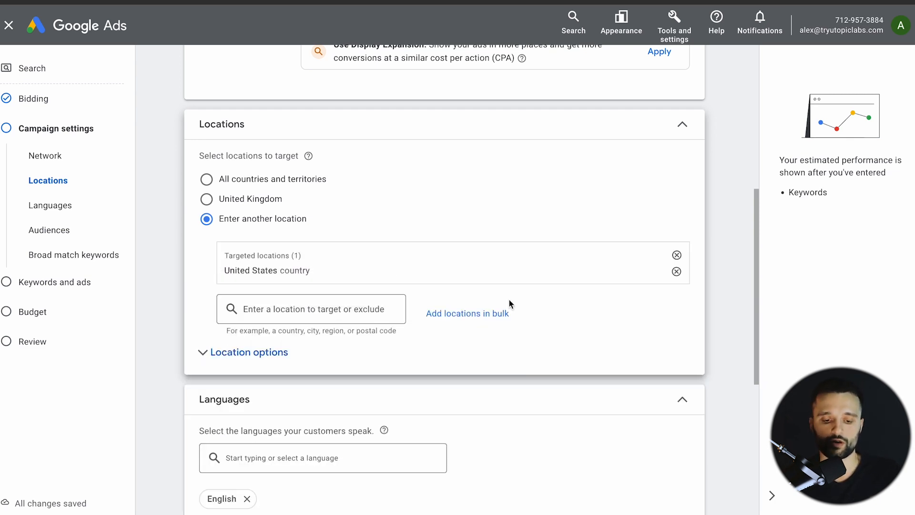
Step: Exclude the state of Alaska, United States, from the campaign's locations
left_click(290, 310)
type("alask")
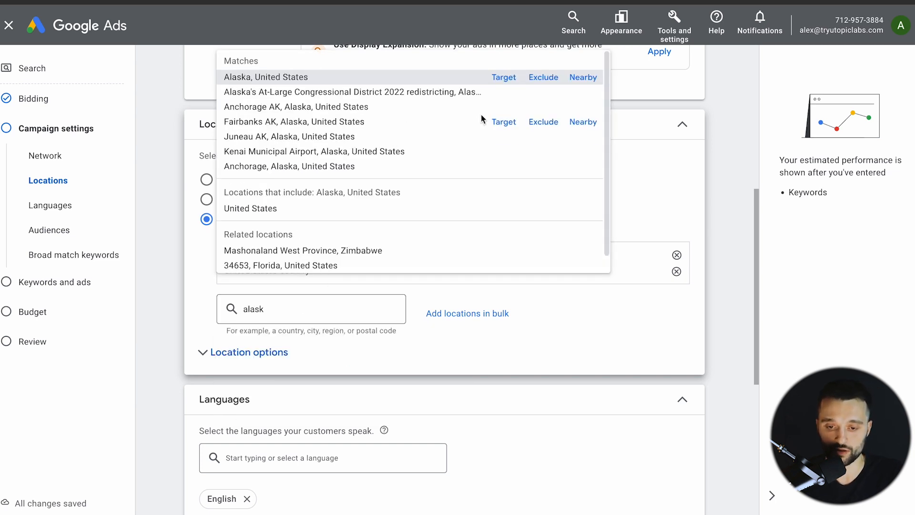
left_click(545, 80)
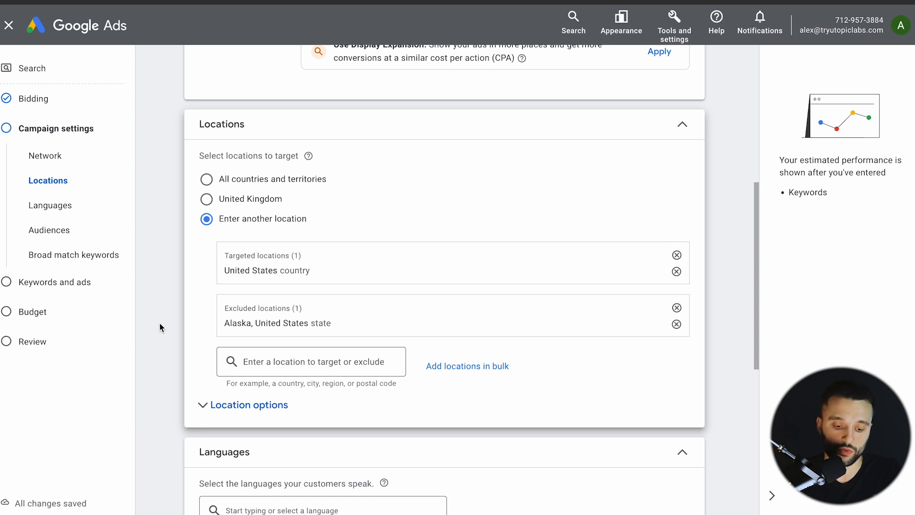
Step: Set the location targeting option to Presence: people in or regularly in the targeted locations
left_click(198, 406)
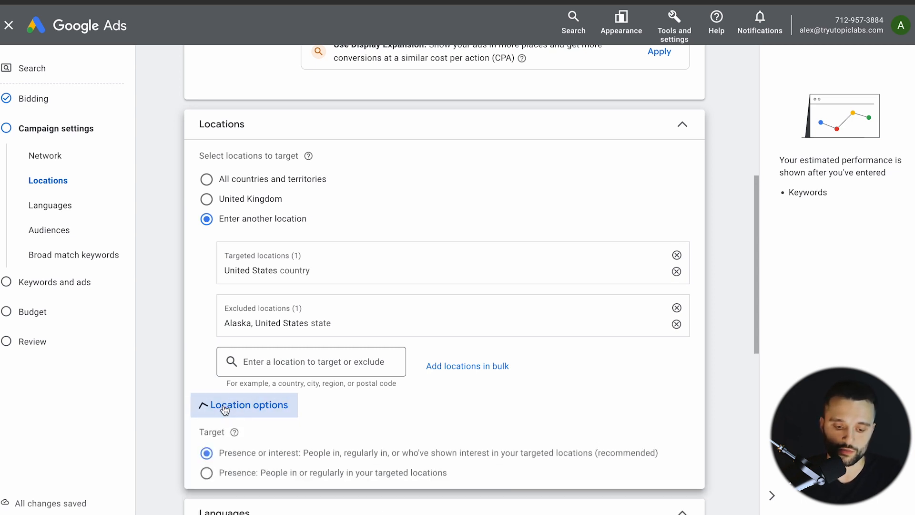
scroll(167, 396, "down", 3)
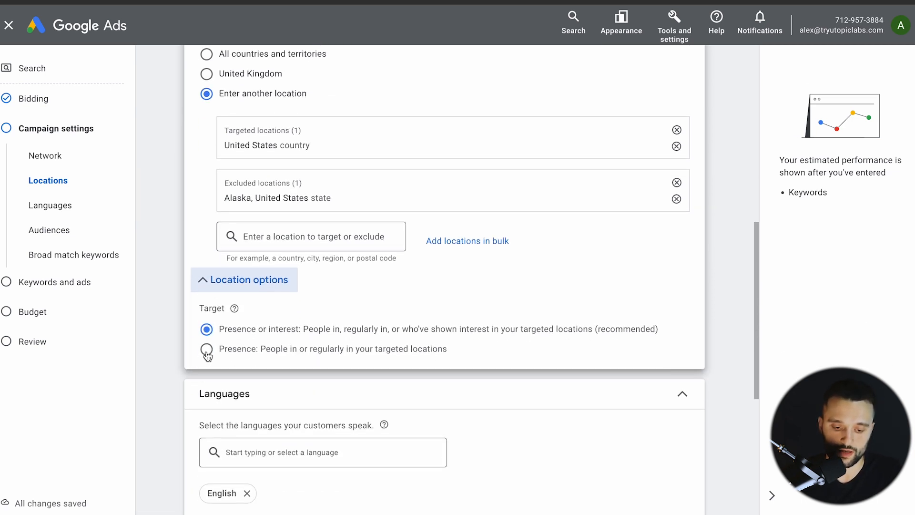
left_click(236, 352)
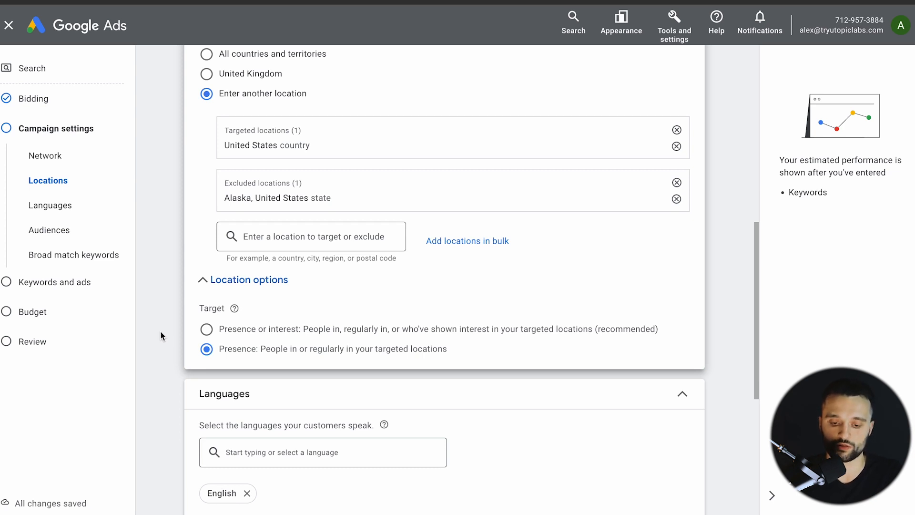
Step: Examine the campaign's language selection and its audience segments section, leaving the segments collapsed
scroll(168, 380, "down", 5)
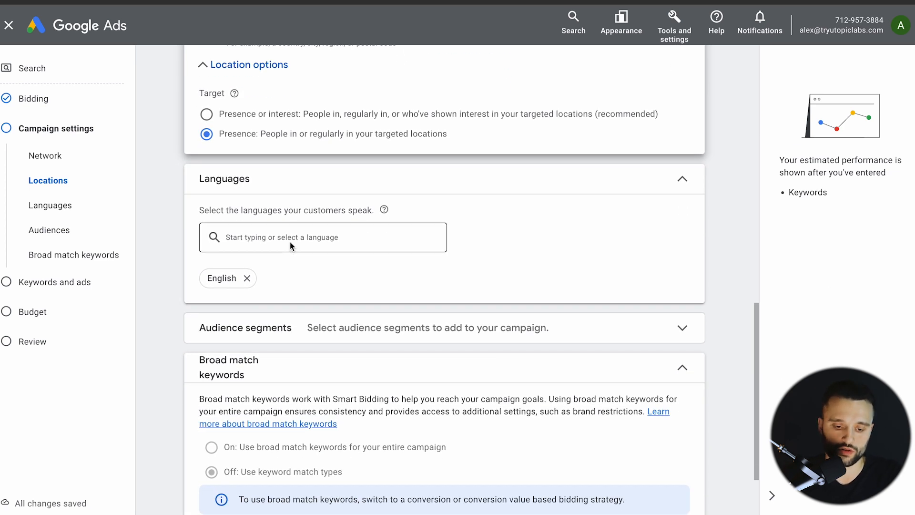
scroll(292, 246, "down", 2)
left_click(256, 228)
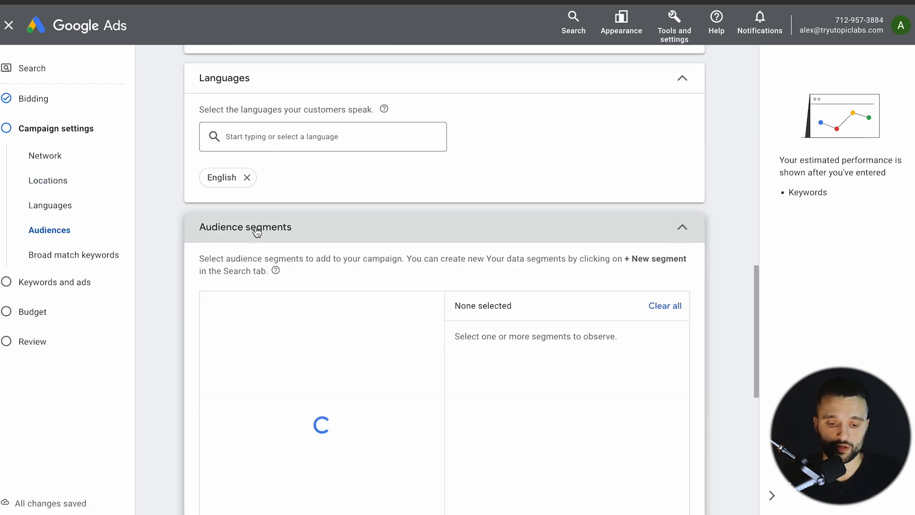
left_click(257, 228)
left_click(257, 228)
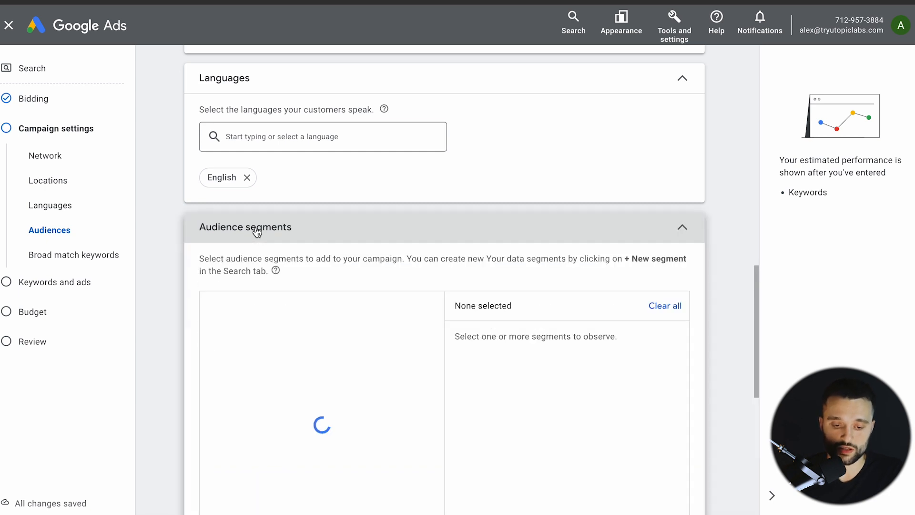
left_click(256, 228)
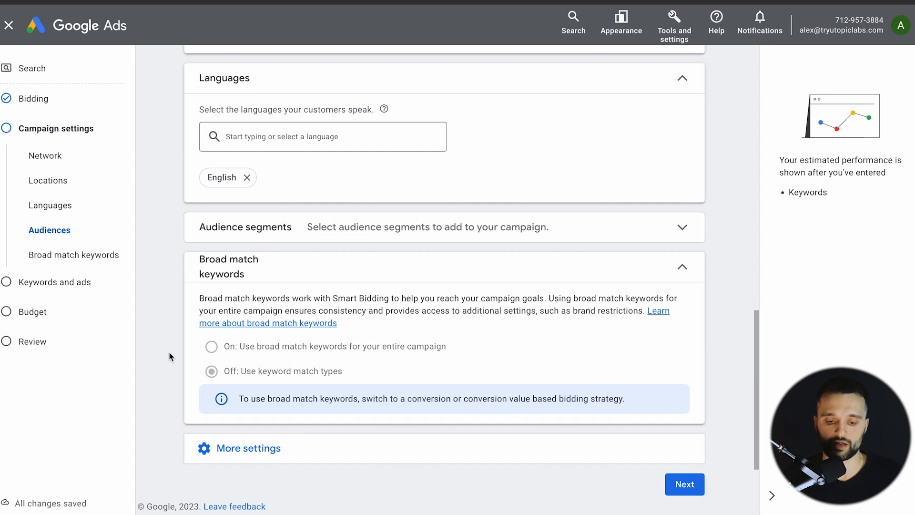
Step: Reveal the additional campaign settings, then continue to Keywords and ads and leave the new keywords guide
scroll(191, 352, "down", 2)
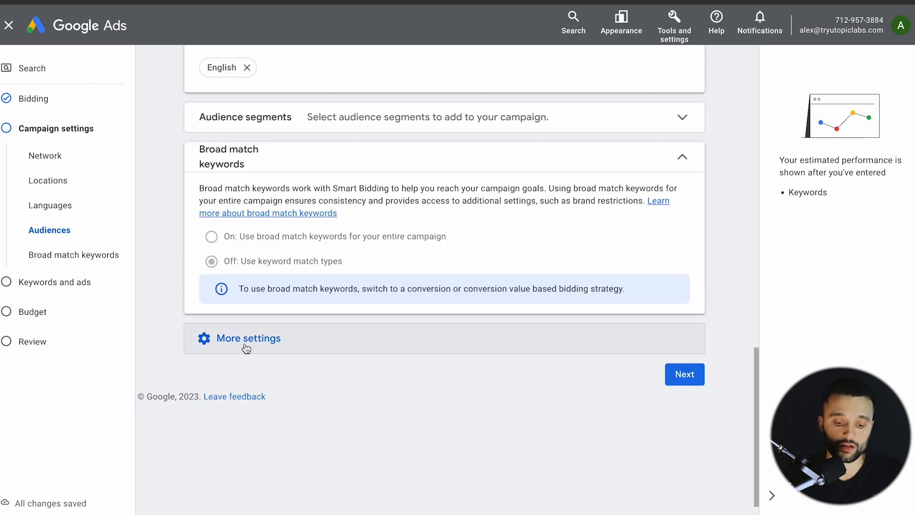
left_click(245, 344)
scroll(164, 342, "down", 1)
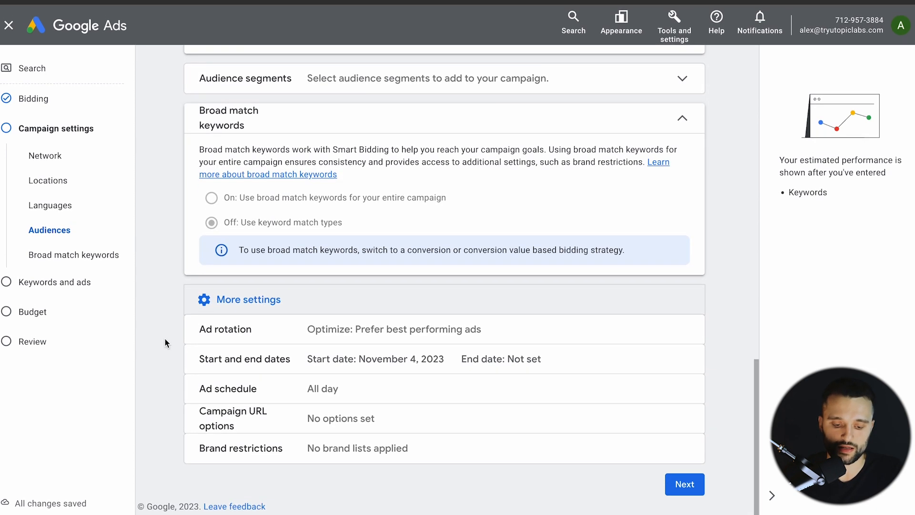
left_click(690, 486)
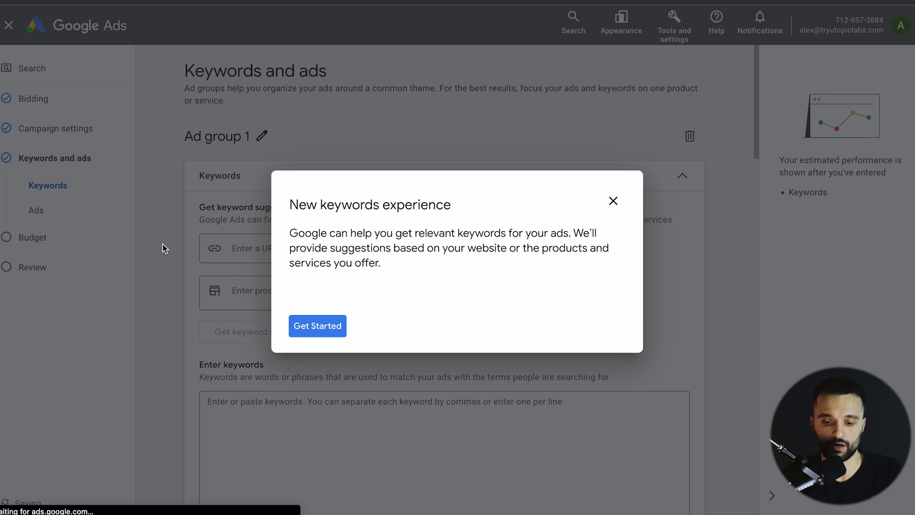
left_click(616, 206)
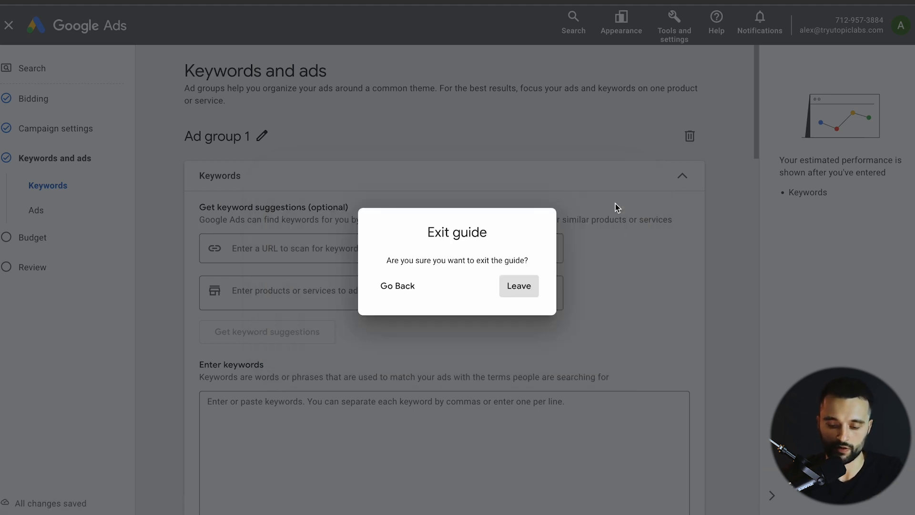
left_click(524, 289)
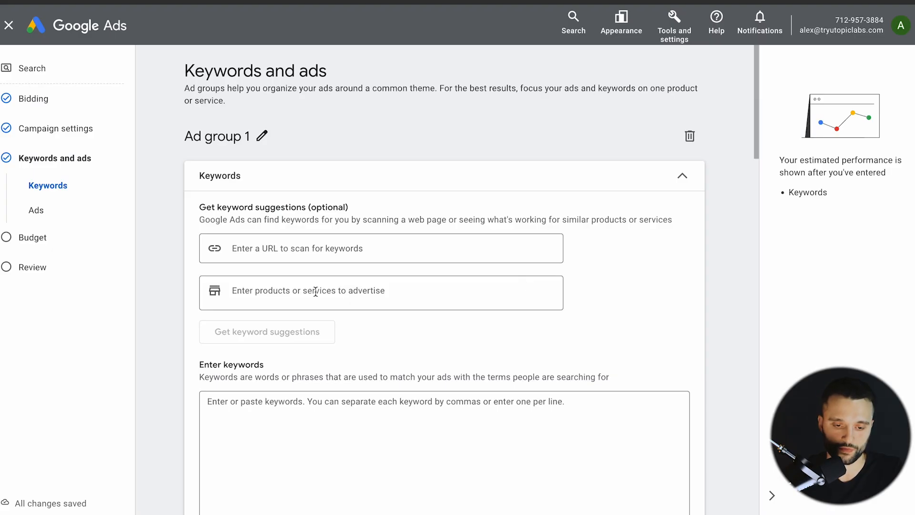
Step: Examine the name field of Ad group 1, its keyword suggestion fields and the keyword entry box
left_click(263, 136)
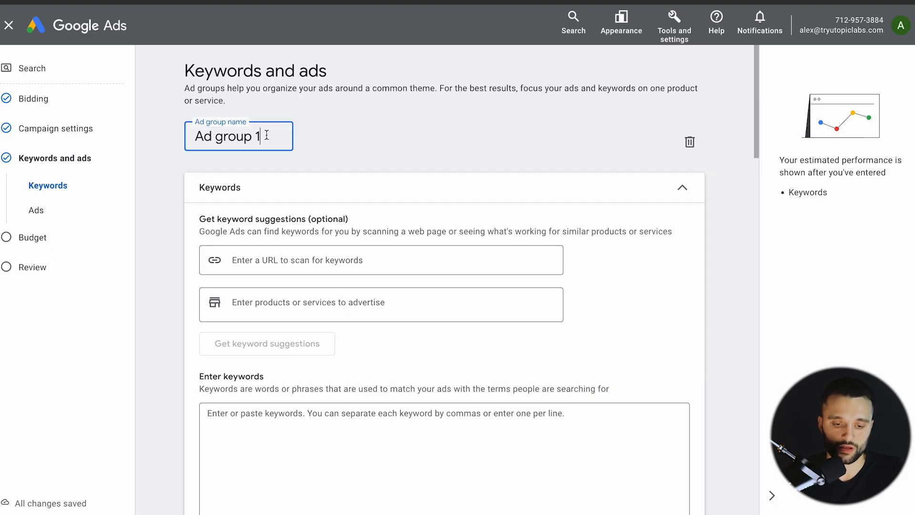
left_click(157, 168)
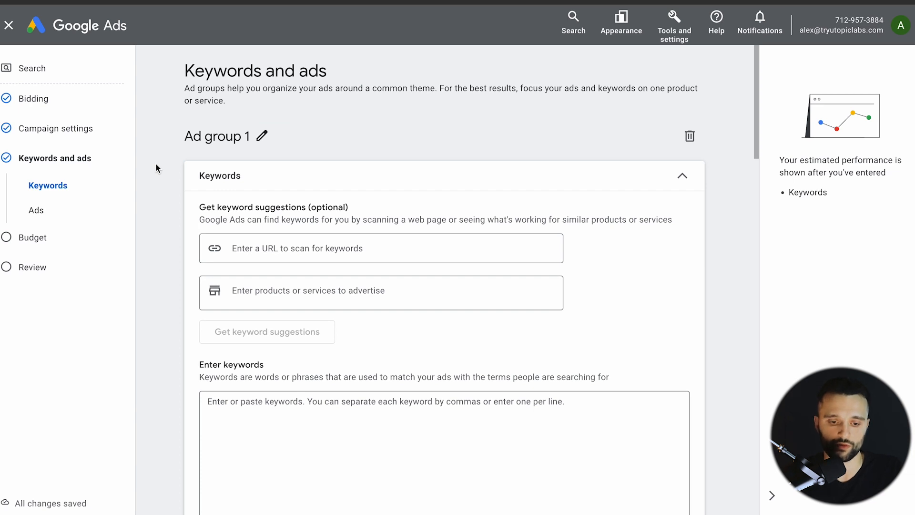
scroll(286, 170, "down", 2)
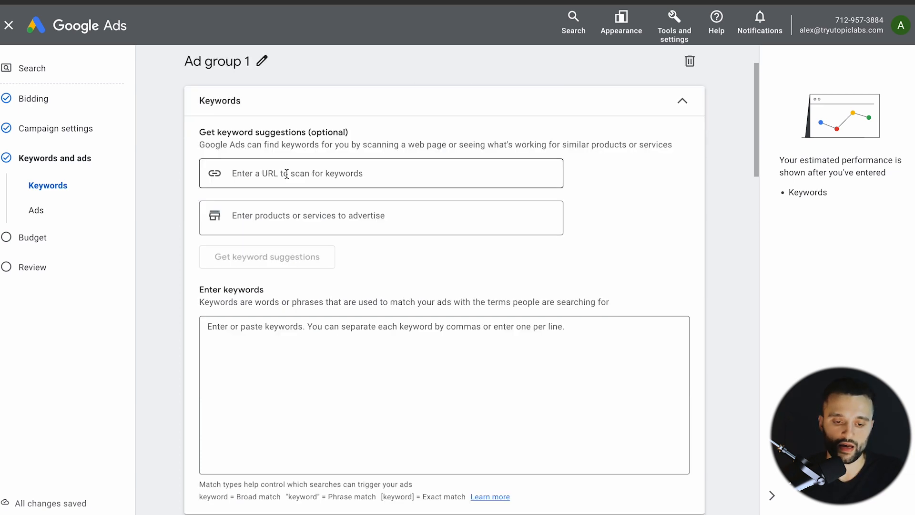
left_click(258, 347)
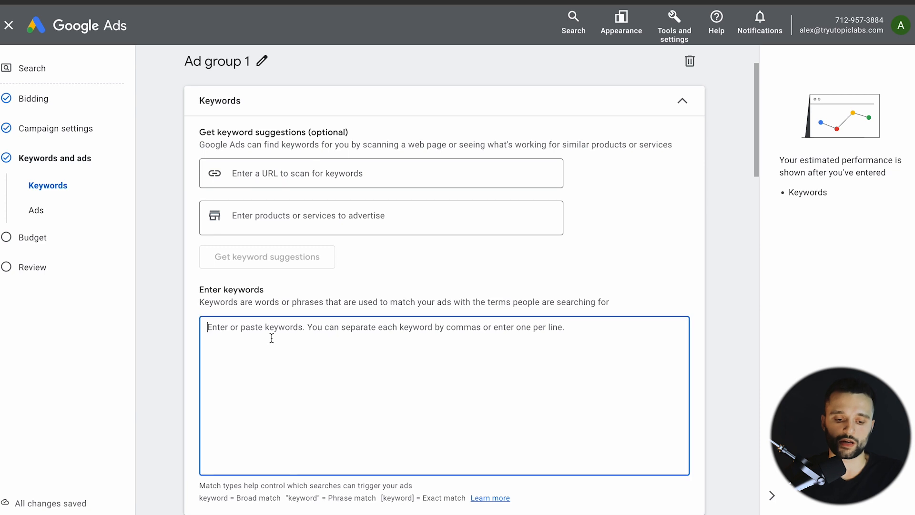
scroll(193, 324, "down", 1)
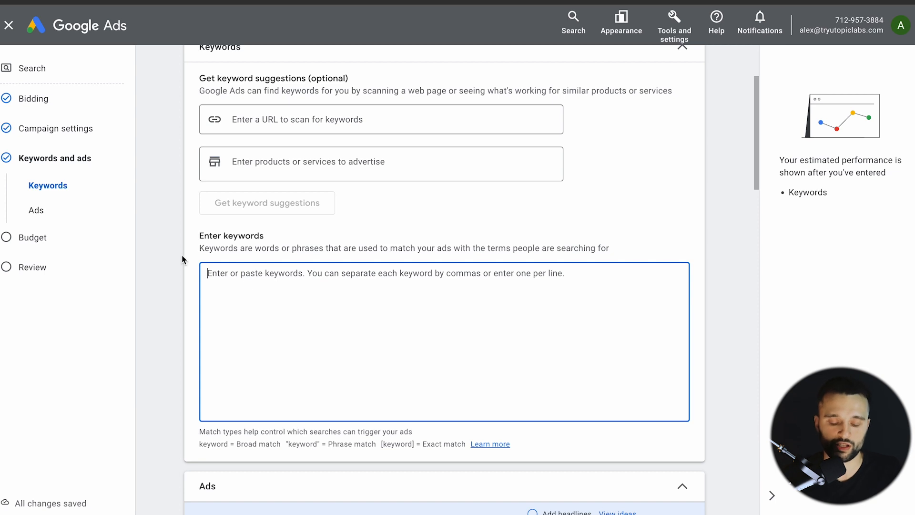
scroll(181, 255, "up", 2)
scroll(182, 260, "down", 1)
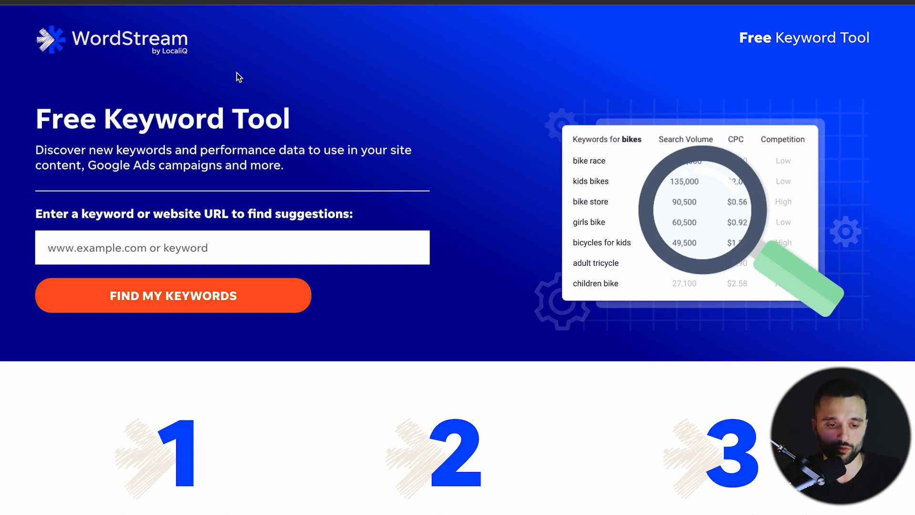
Step: Search WordStream's Free Keyword Tool for theoodie.com across all industries in the United States, and inspect the monthly search volume for custom blankets
left_click(129, 246)
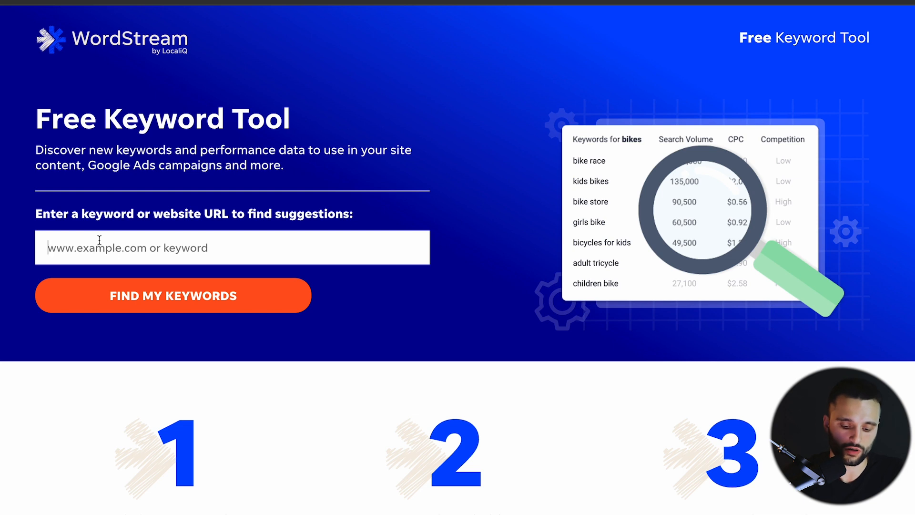
type("theod")
key("BackSpace")
key("BackSpace")
key("BackSpace")
key("BackSpace")
key("BackSpace")
type("the")
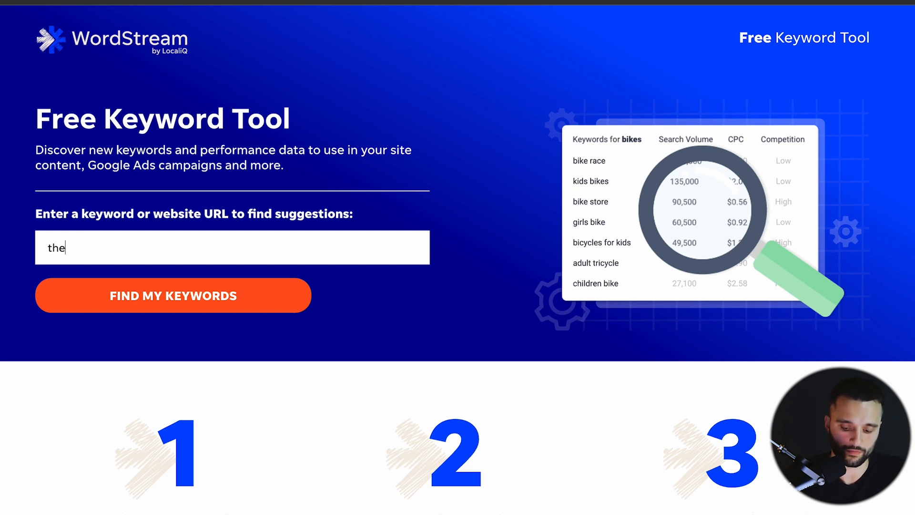
type("oodie")
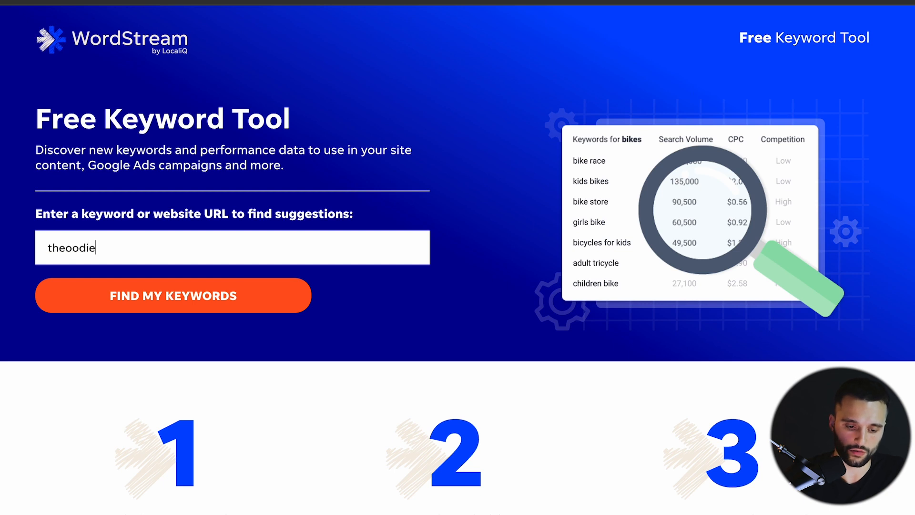
type(".com")
left_click(147, 300)
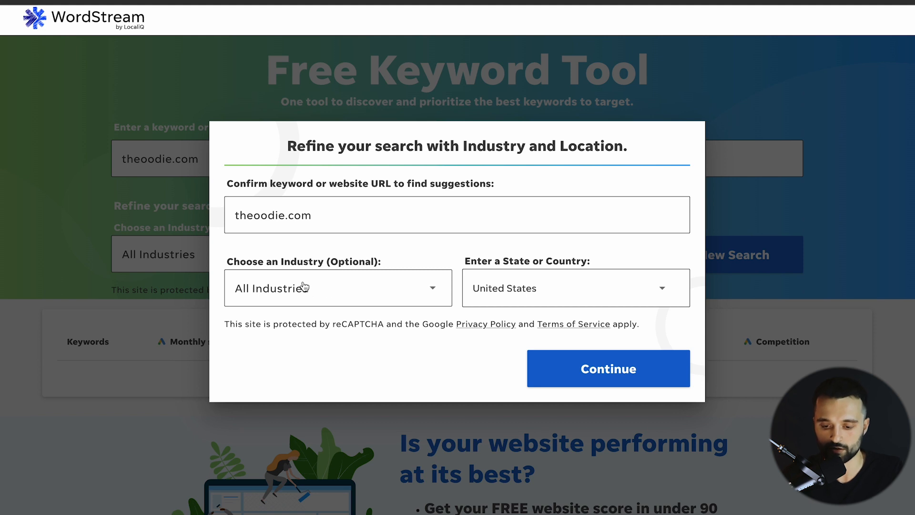
left_click(643, 376)
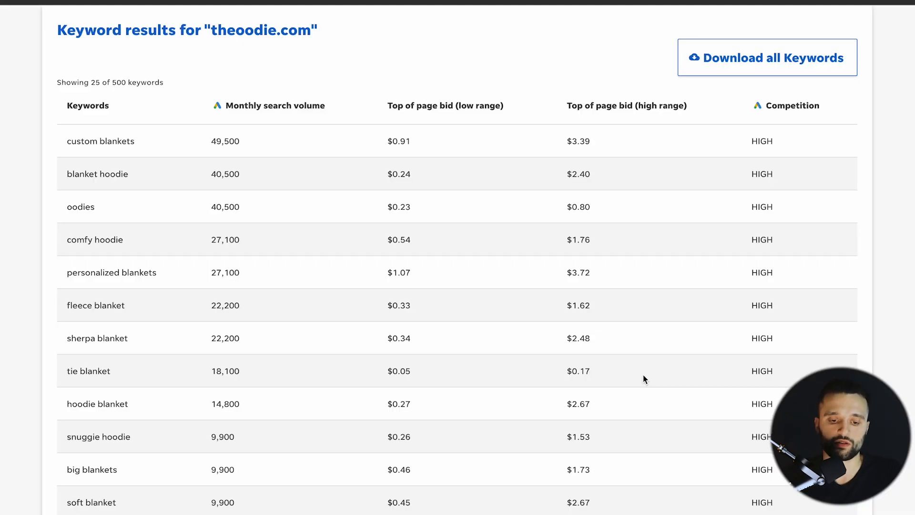
left_click_drag(209, 142, 257, 144)
left_click(258, 143)
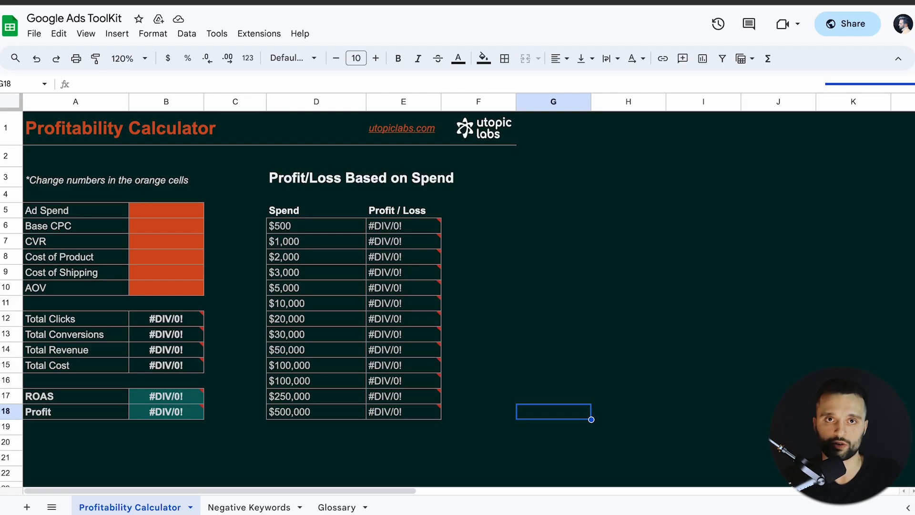
Step: In the Google Ads ToolKit spreadsheet, examine the Glossary sheet's terms, definitions and formulas
left_click(339, 509)
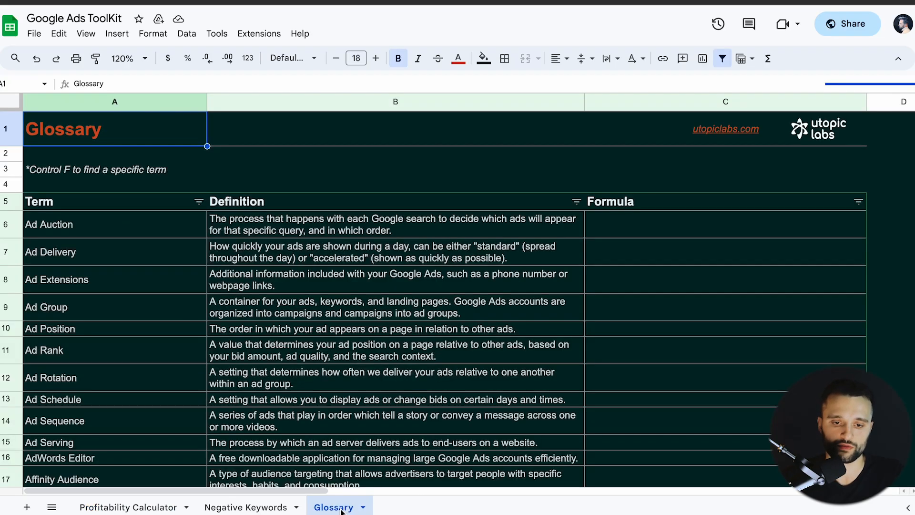
left_click(95, 230)
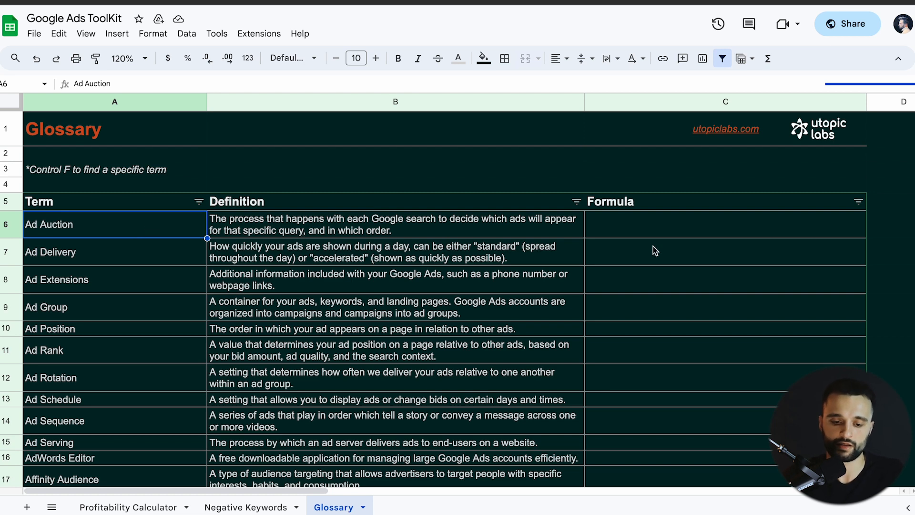
scroll(687, 244, "down", 10)
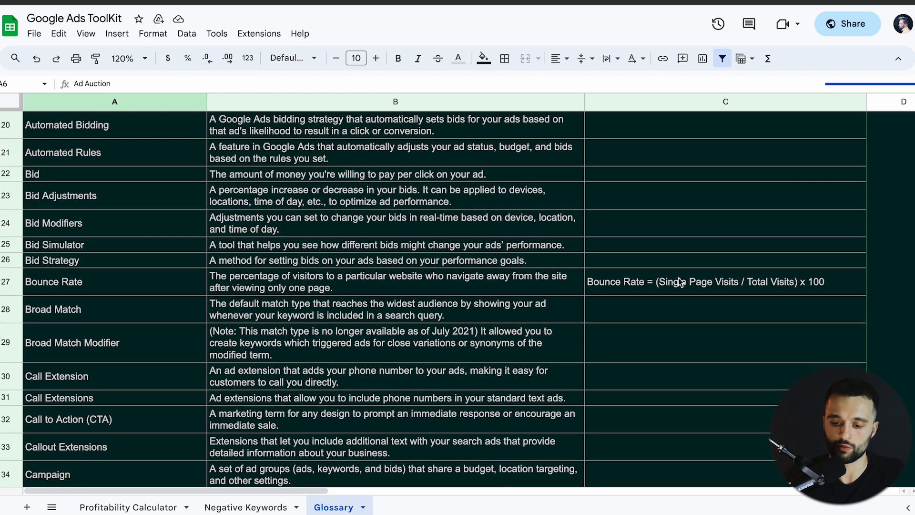
Step: Switch to Google Ads and get Keyword Planner ideas for the new keywords "custom blankets" and "blanket hoodie"
scroll(679, 282, "up", 10)
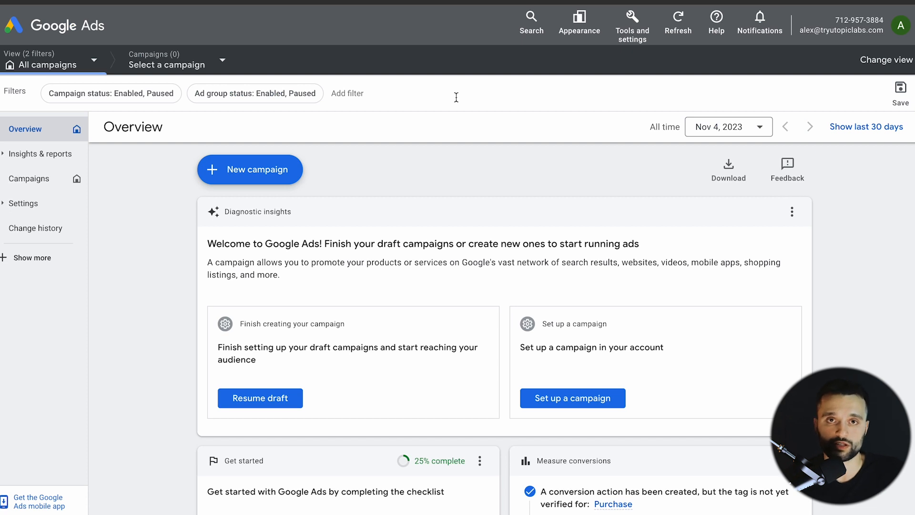
left_click(634, 34)
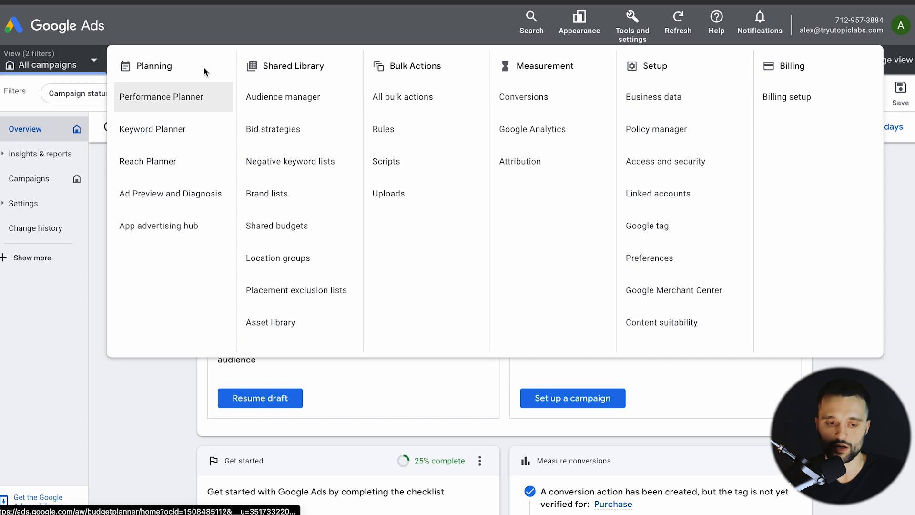
left_click(167, 135)
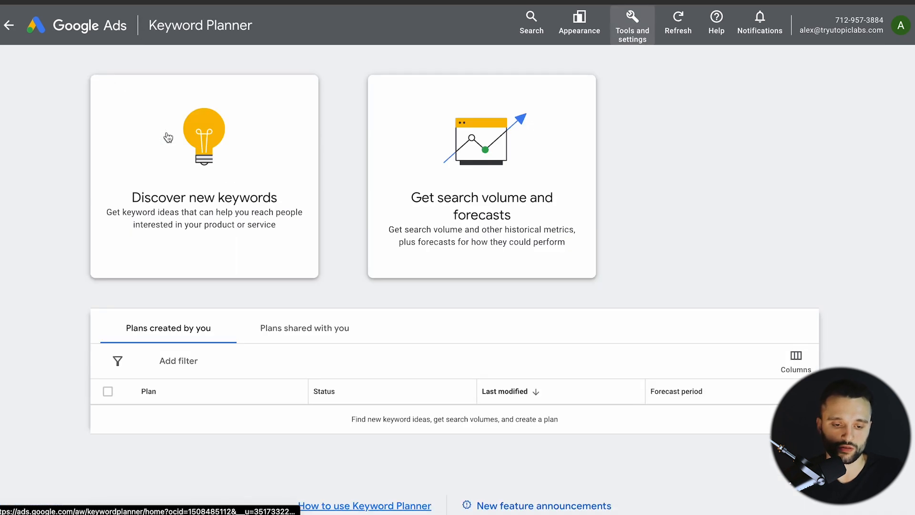
left_click(211, 174)
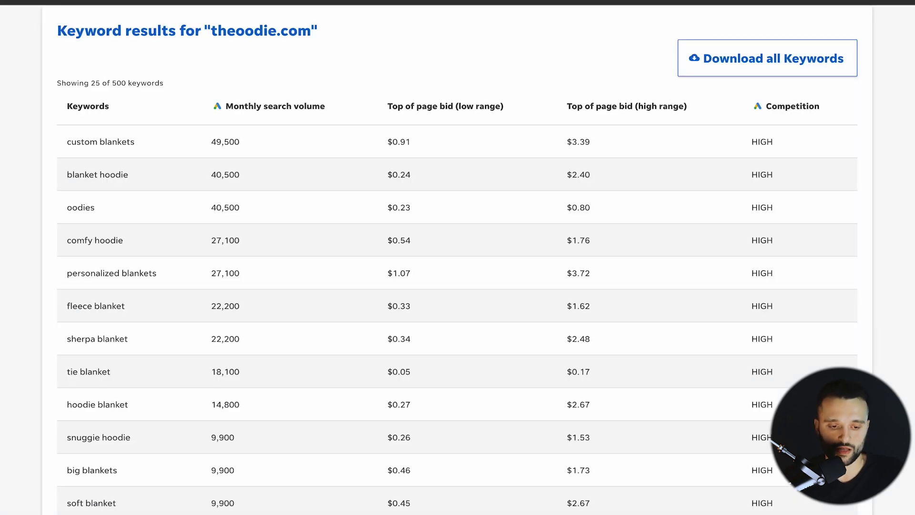
left_click_drag(67, 141, 137, 142)
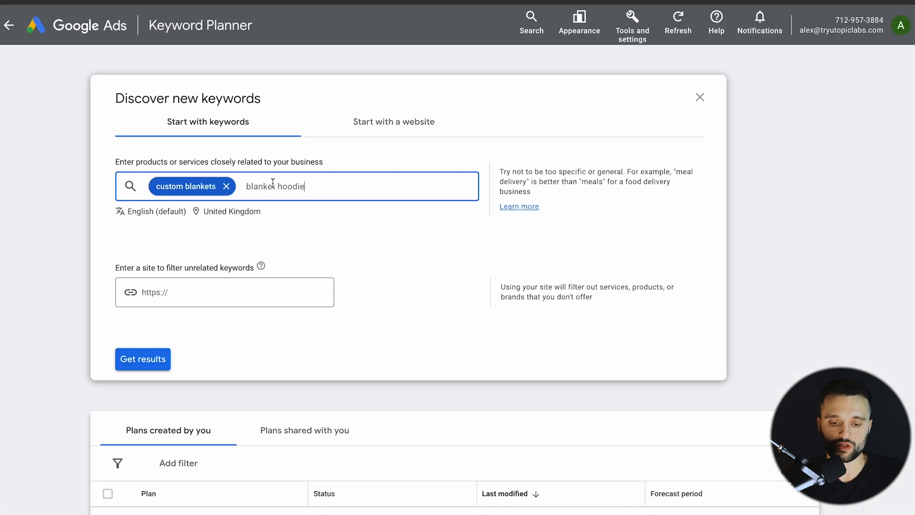
key("Return")
left_click(153, 362)
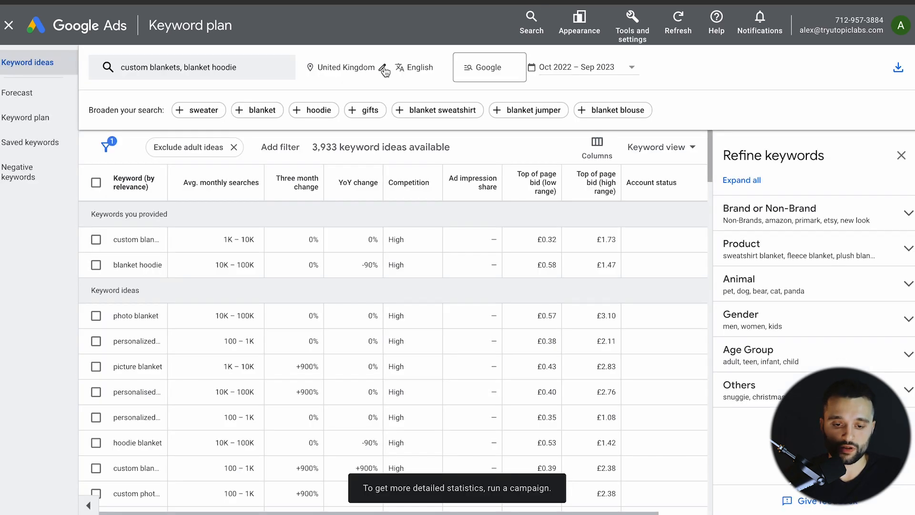
Step: Replace the United Kingdom with the United States as the keyword plan's targeted location and save it
left_click(382, 68)
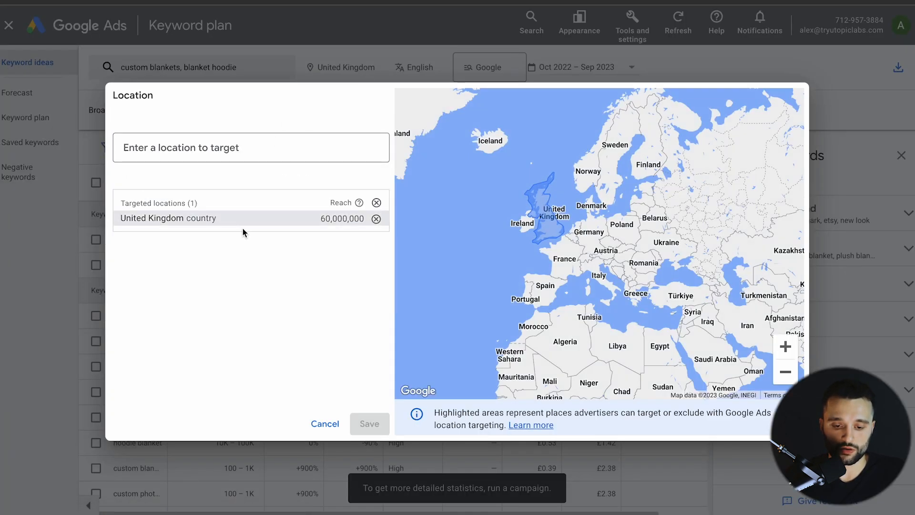
left_click(376, 218)
left_click(220, 146)
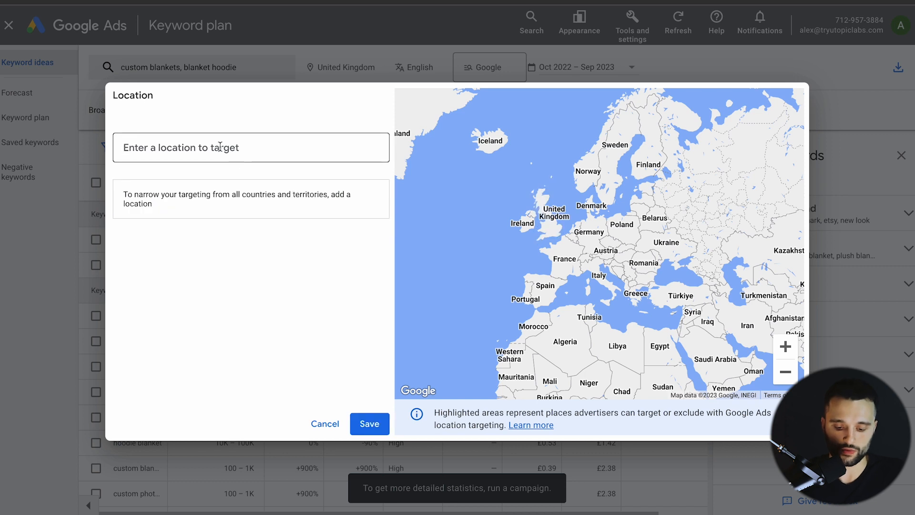
type("united sta")
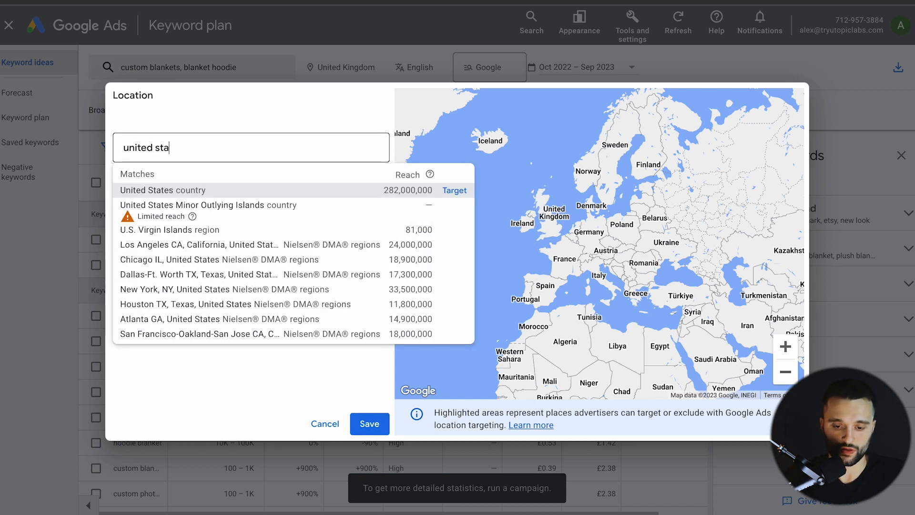
left_click(454, 191)
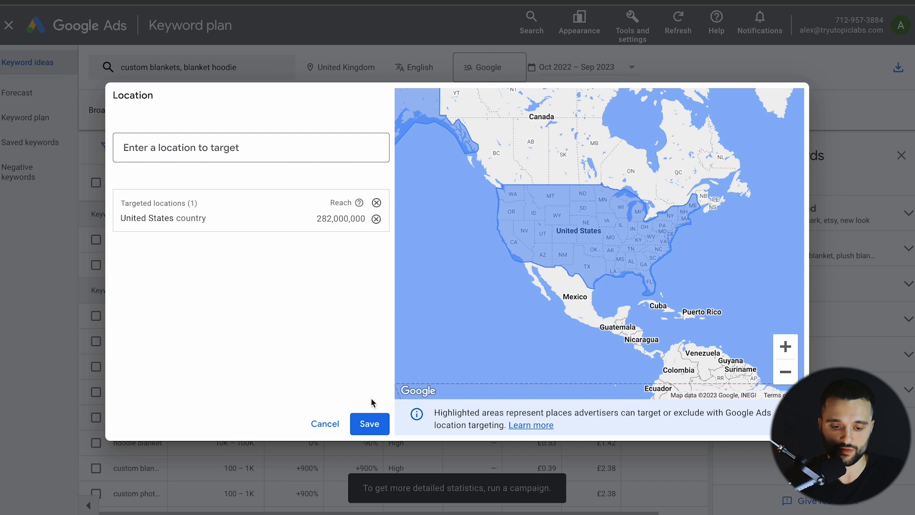
left_click(369, 423)
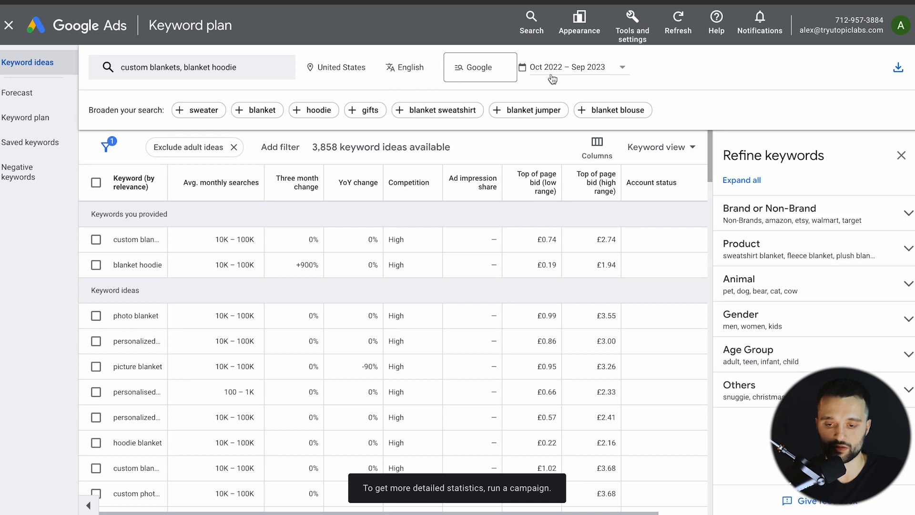
Step: Check the keyword plan's date range and look through the keyword ideas for the United States
left_click(620, 69)
scroll(308, 303, "down", 2)
scroll(308, 303, "up", 1)
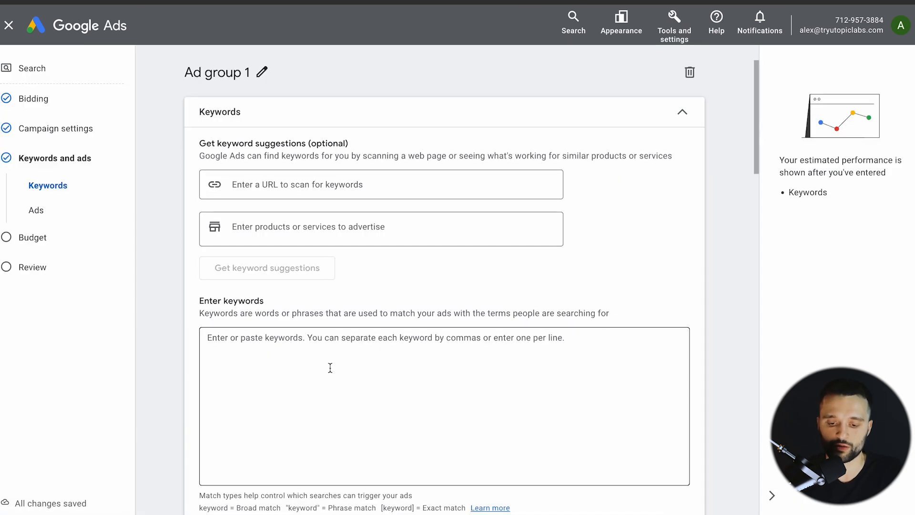
Step: Add the keyword "blanket hoodie" from the keyword plan to Ad group 1 as an exact match, [blanket hoodie]
left_click(290, 361)
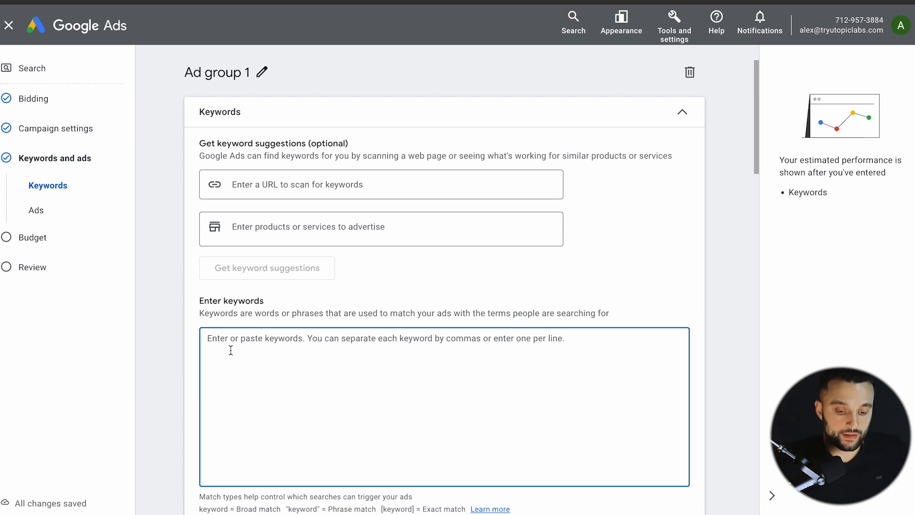
type("[")
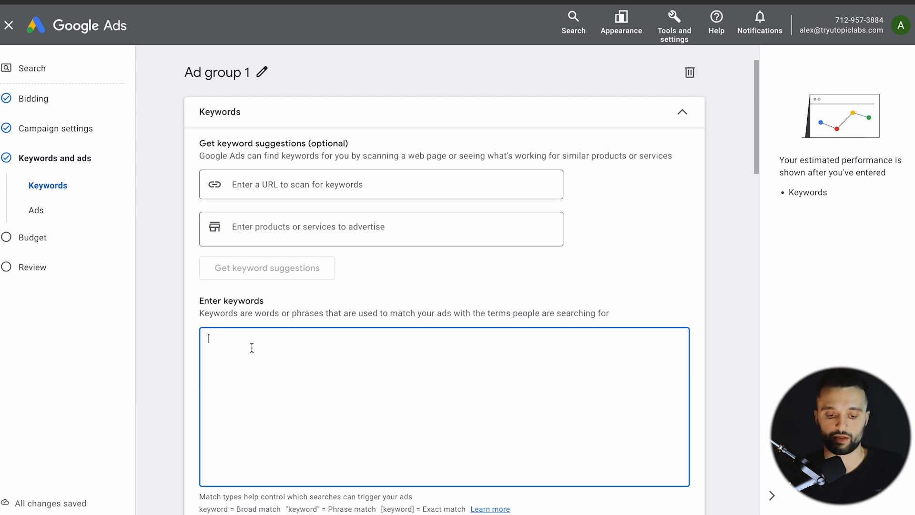
left_click(329, 1)
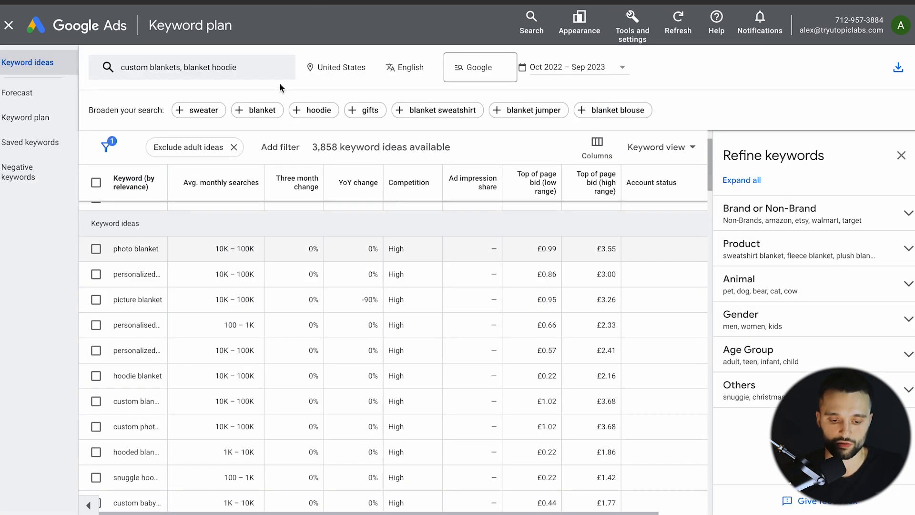
left_click_drag(112, 248, 169, 242)
scroll(112, 240, "up", 2)
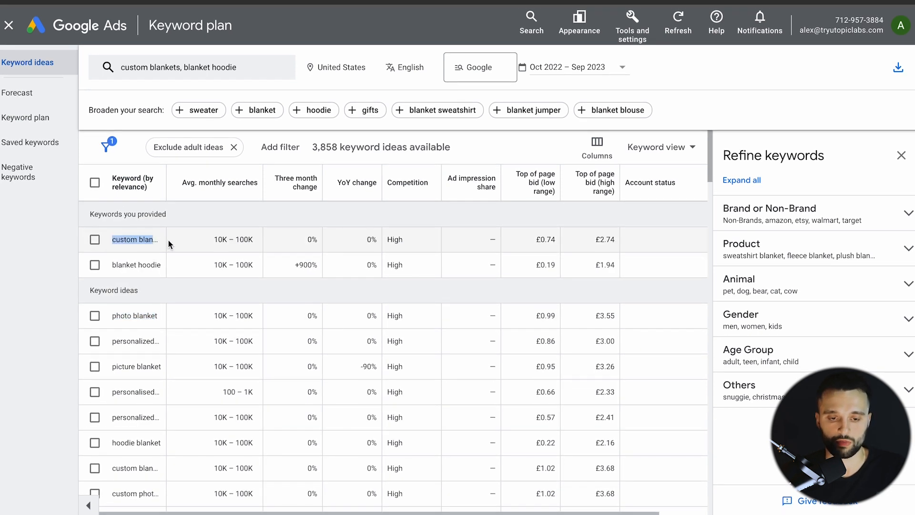
left_click_drag(112, 264, 161, 266)
key("ctrl+c")
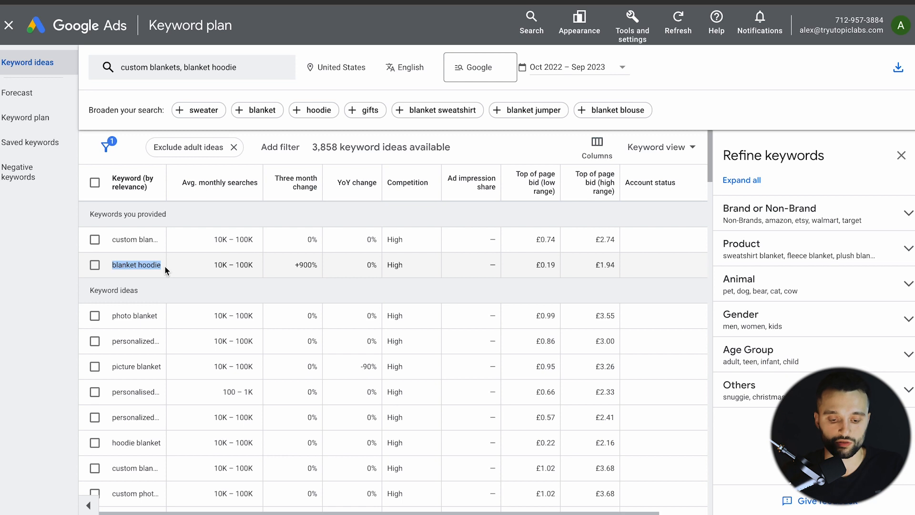
key("ctrl+Tab")
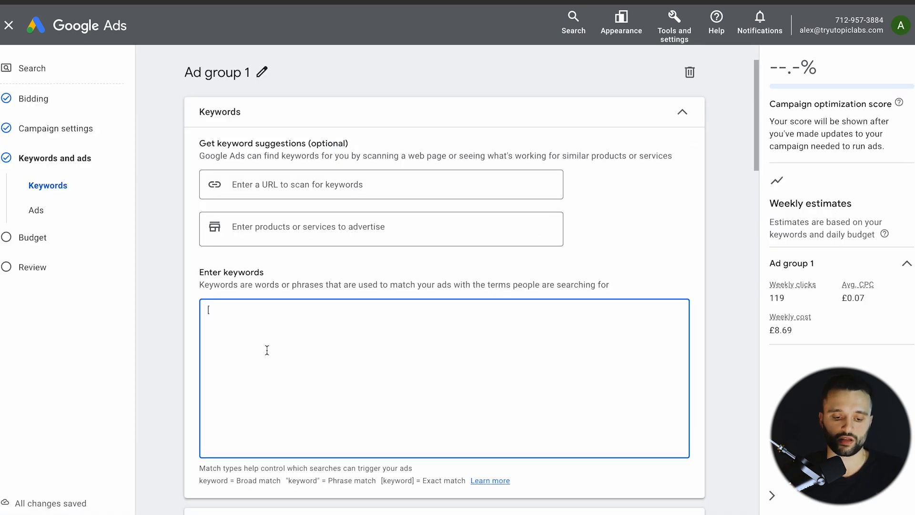
key("ctrl+v")
type("]")
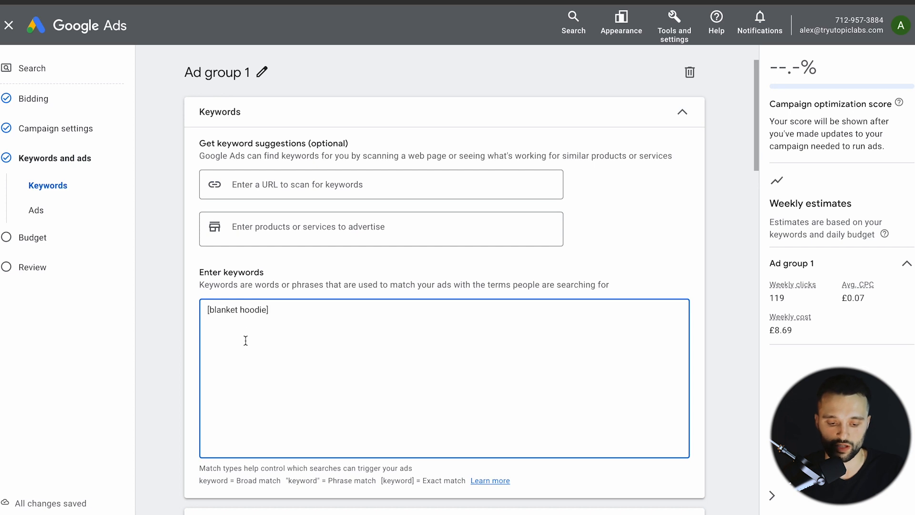
scroll(163, 357, "down", 2)
scroll(163, 356, "down", 10)
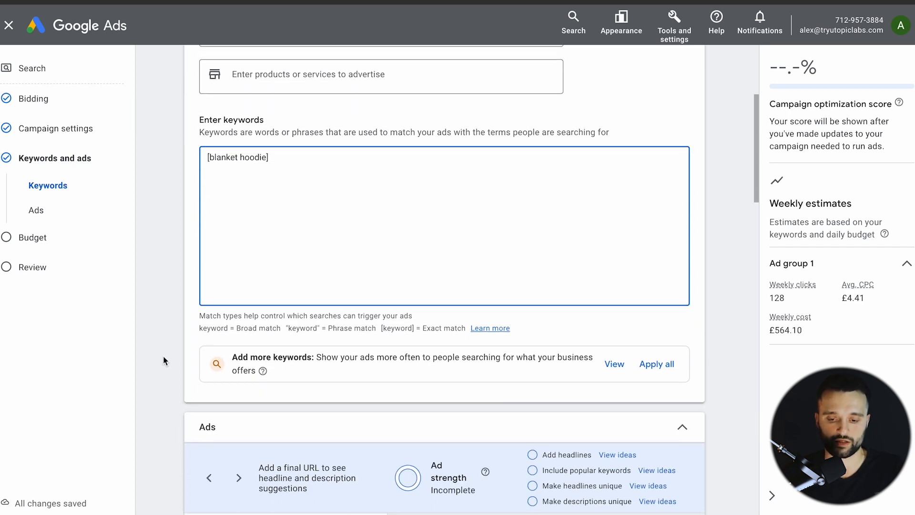
scroll(163, 355, "down", 1)
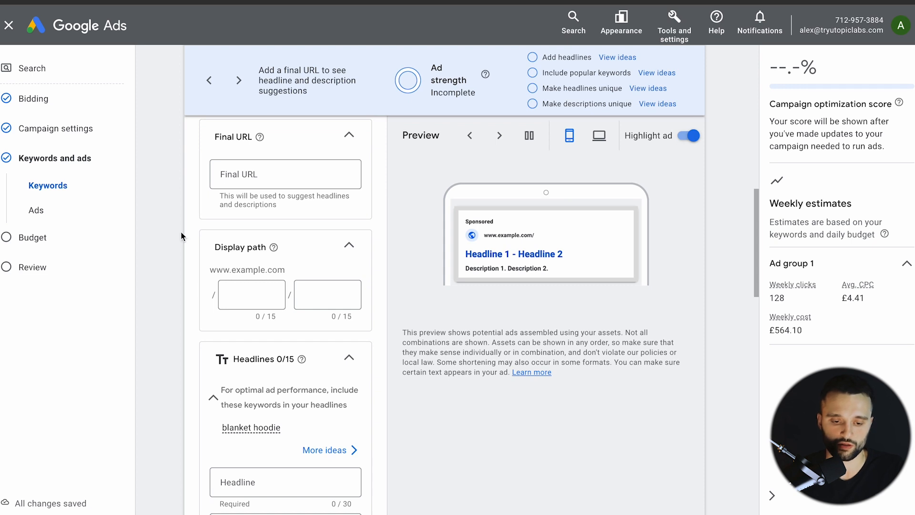
left_click(255, 175)
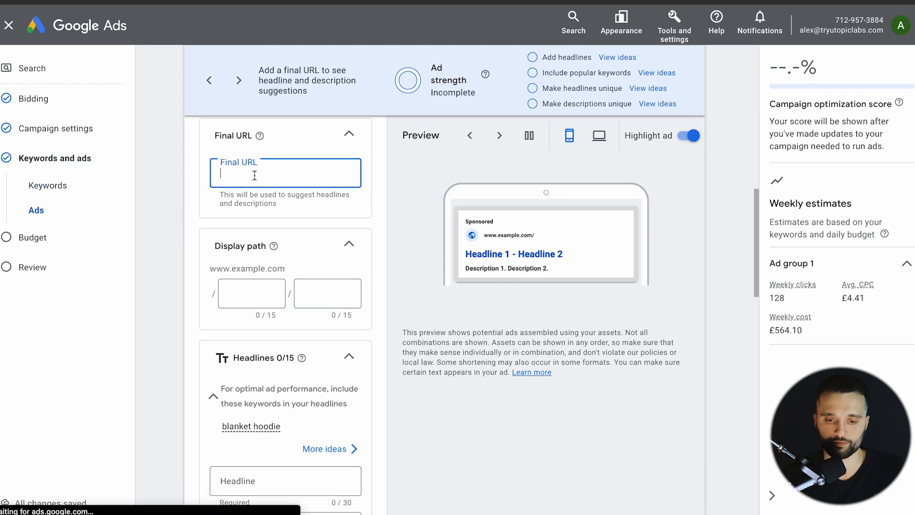
type("https://theoodie.co.uk/")
left_click(180, 204)
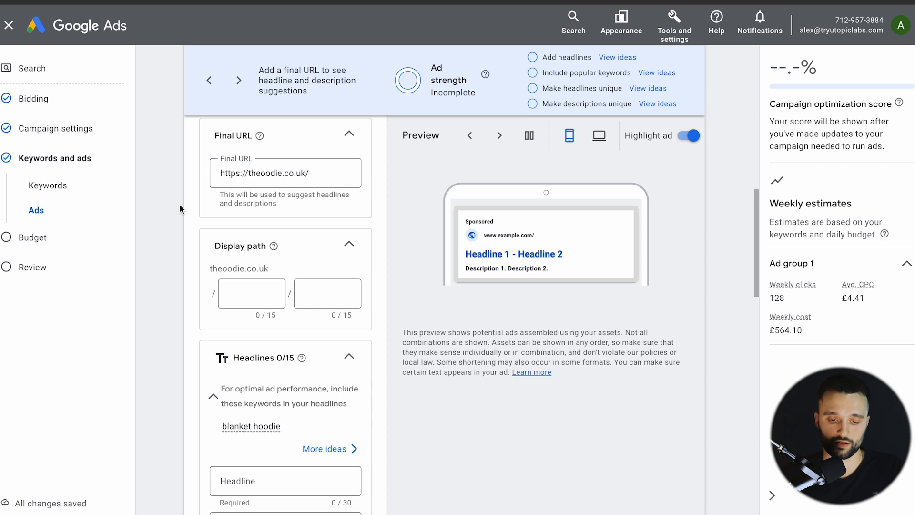
Step: Set the first part of the ad's display path to "sale"
scroll(180, 205, "down", 1)
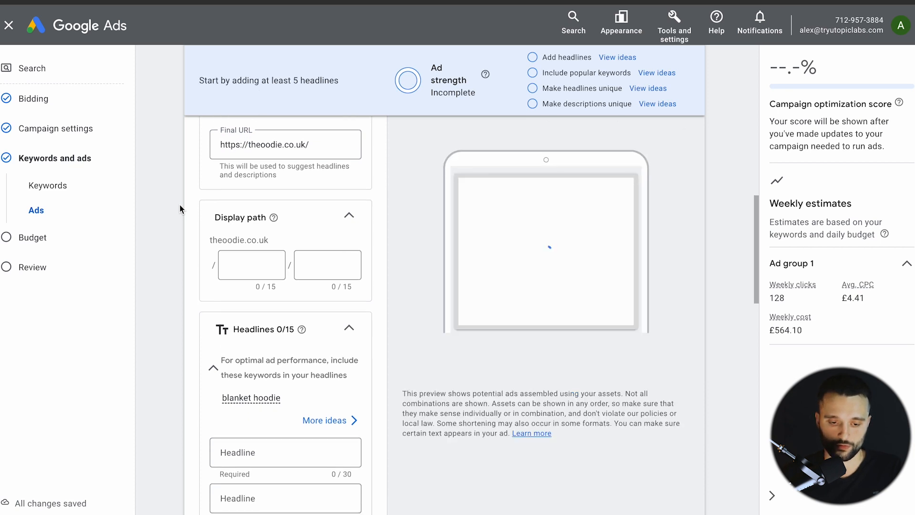
scroll(179, 204, "down", 1)
left_click(257, 235)
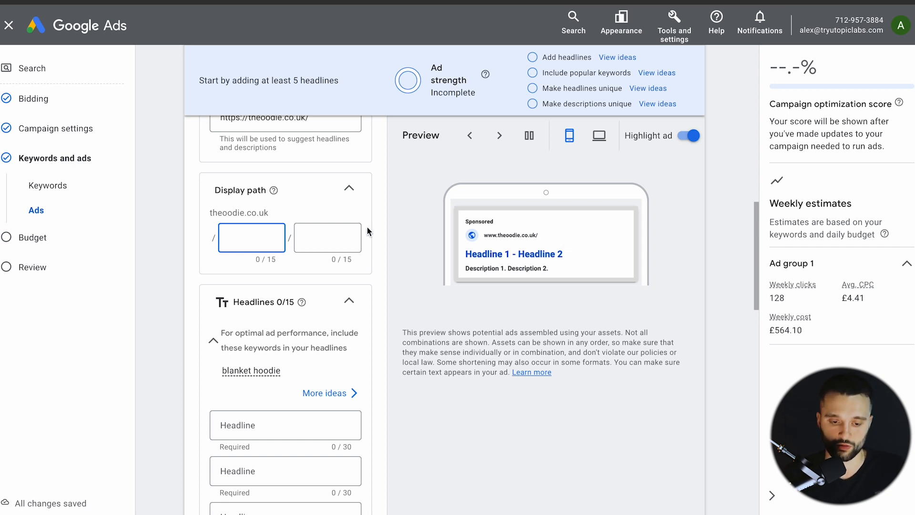
type("sale")
left_click(158, 248)
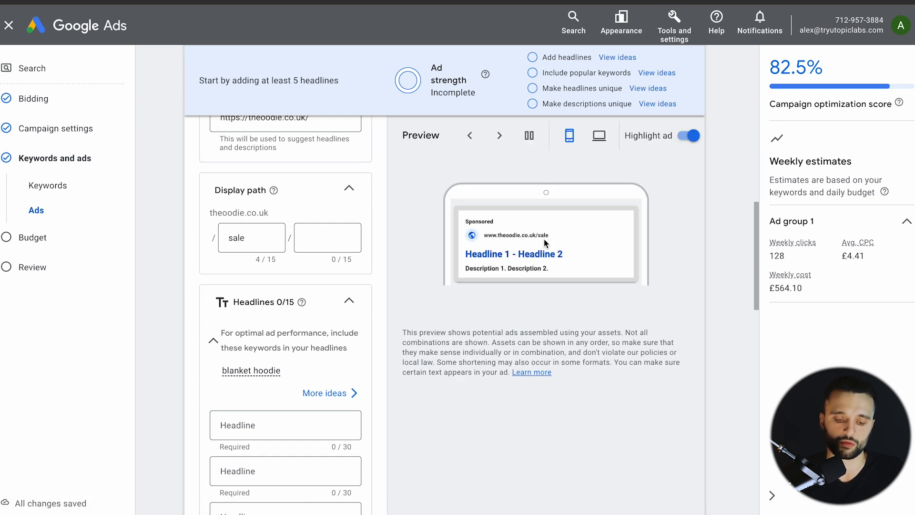
Step: Enter "Sleep" as the ad's second headline
scroll(146, 282, "down", 3)
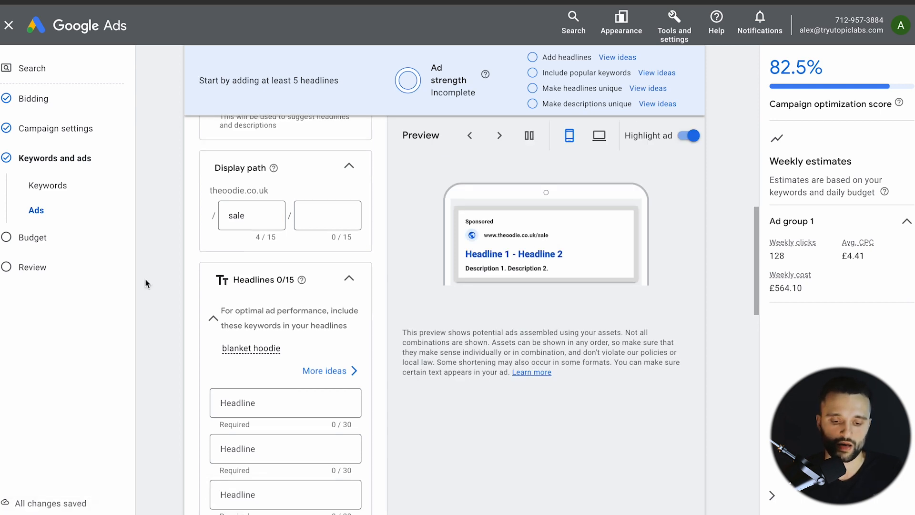
scroll(145, 283, "down", 1)
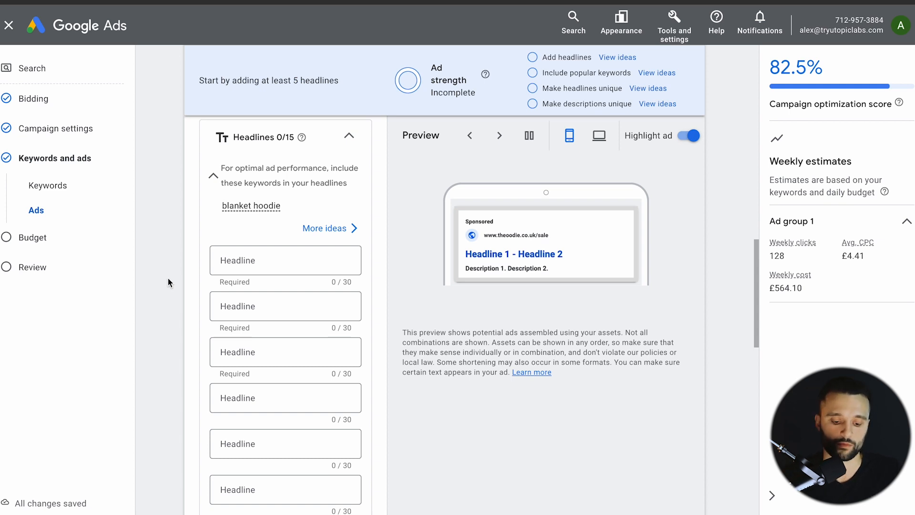
left_click(230, 304)
type("Sleep")
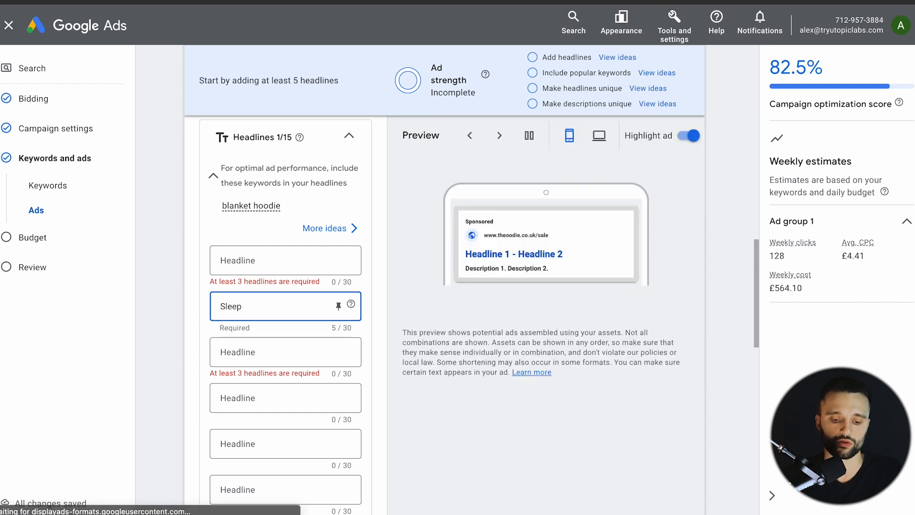
Step: View the suggested ideas for the last empty headline and dismiss them without choosing one
scroll(158, 345, "down", 4)
scroll(159, 348, "down", 1)
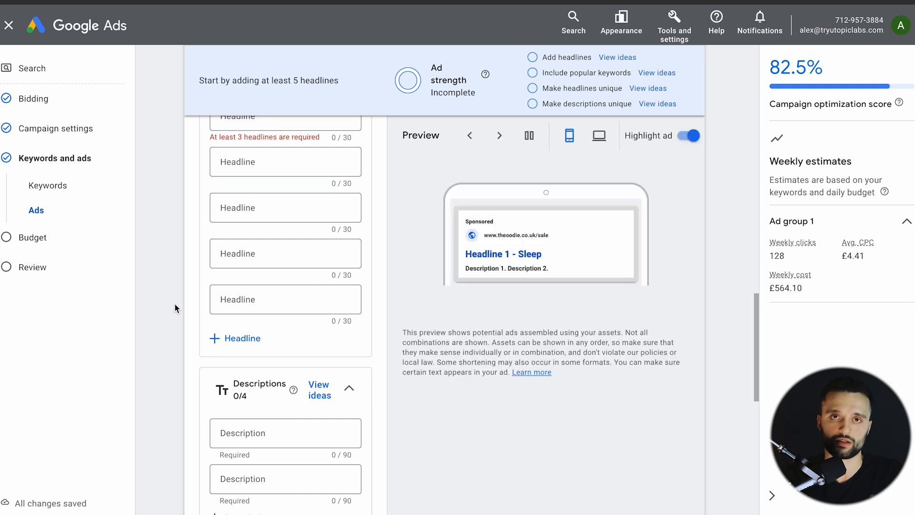
left_click(254, 309)
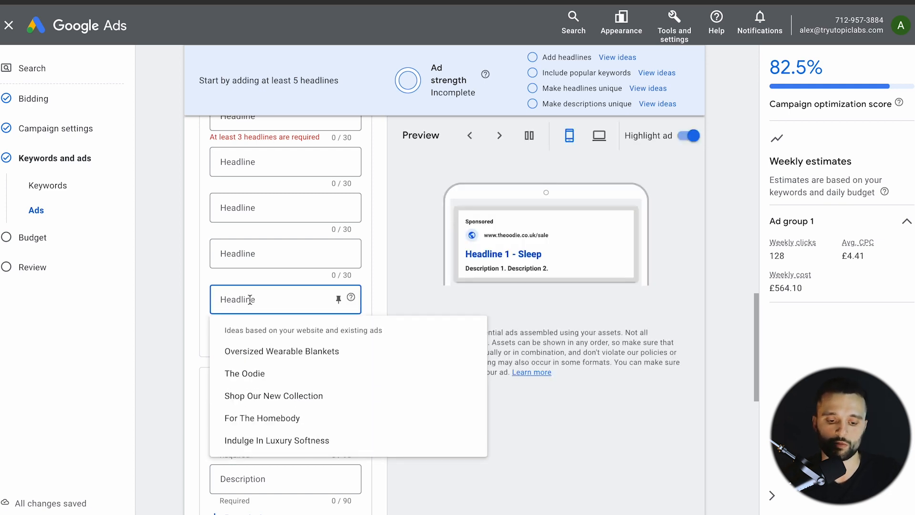
left_click(153, 299)
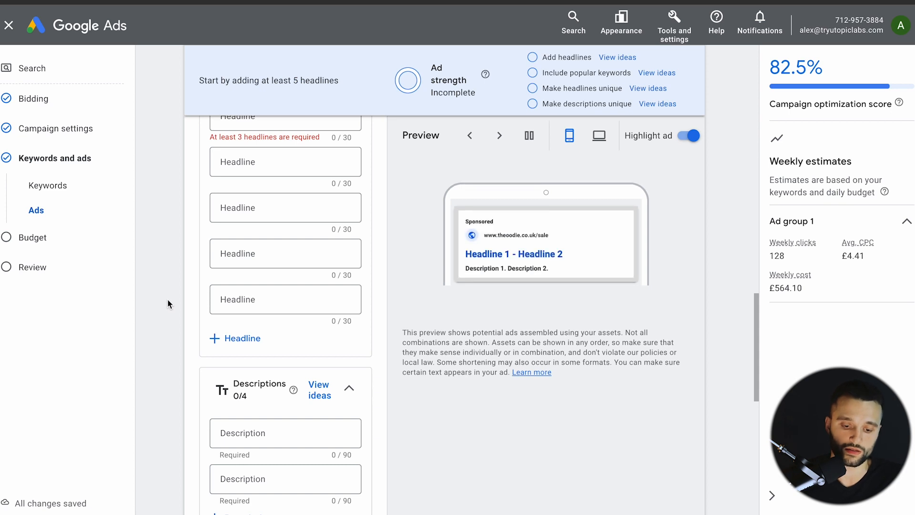
Step: Examine the ad's headlines, descriptions, business name and logos, sitelinks, callouts and additional asset types
scroll(182, 250, "up", 4)
scroll(182, 250, "down", 7)
scroll(182, 250, "down", 1)
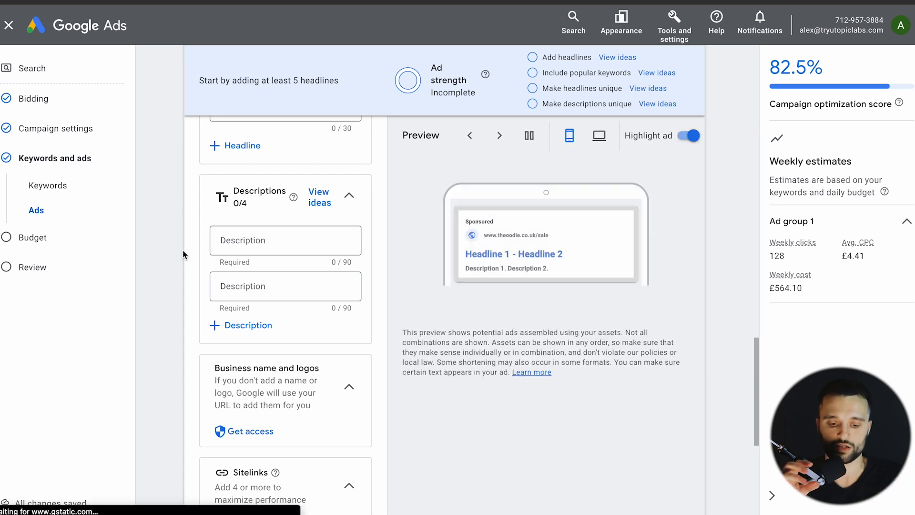
scroll(182, 250, "down", 4)
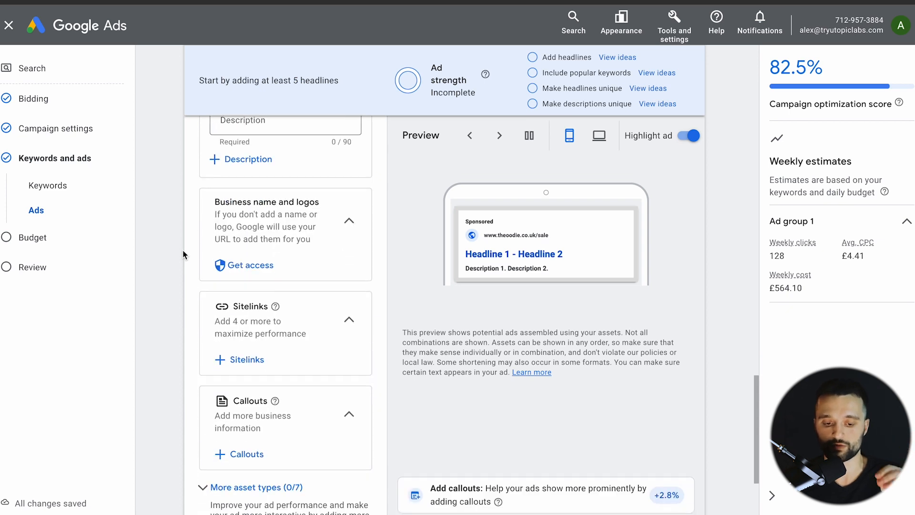
scroll(182, 250, "down", 1)
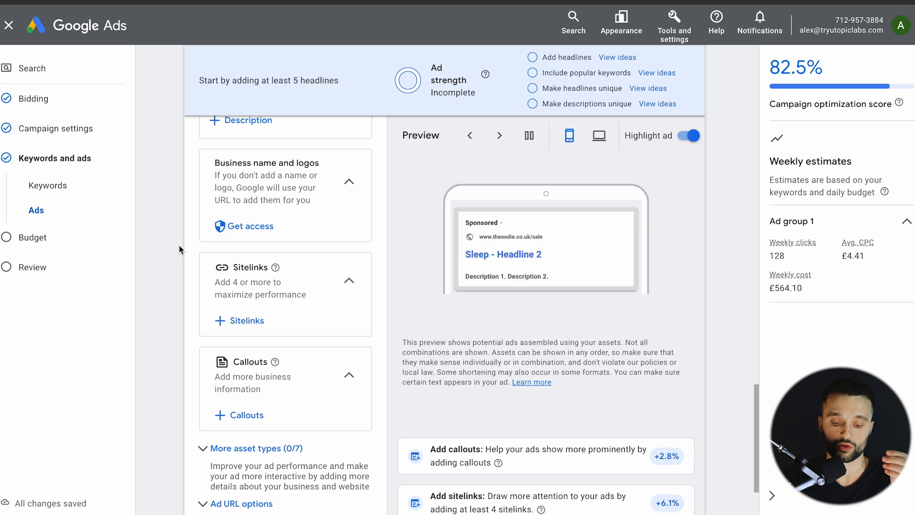
Step: Start creating a new campaign sitelink and enter "Running Shoes" as the first sitelink's text
scroll(179, 244, "down", 1)
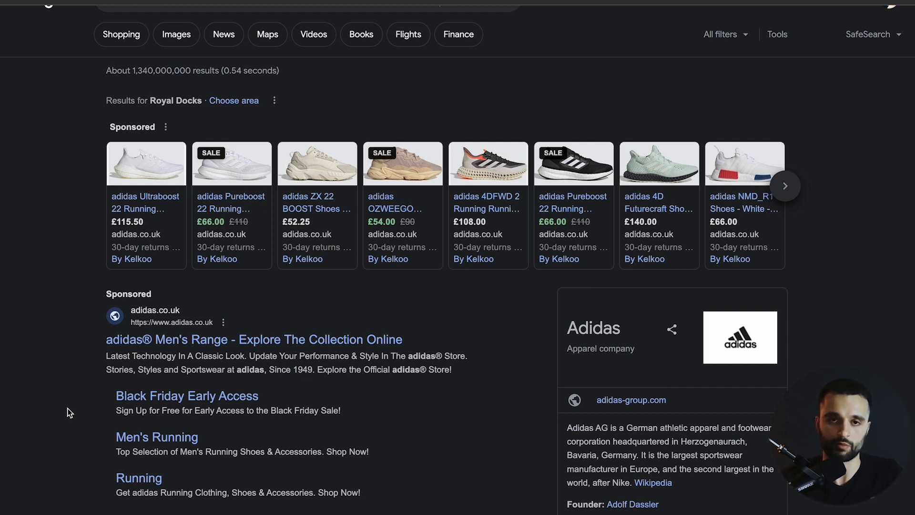
scroll(69, 413, "down", 1)
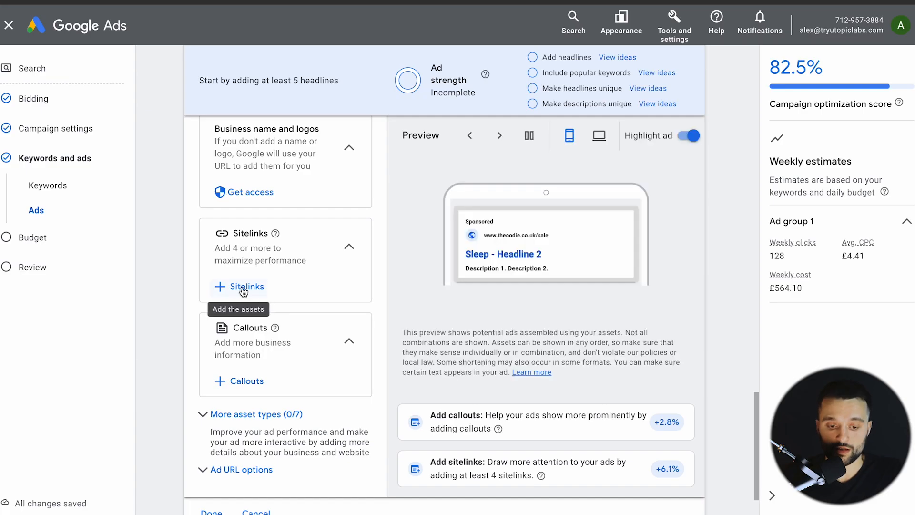
left_click(234, 287)
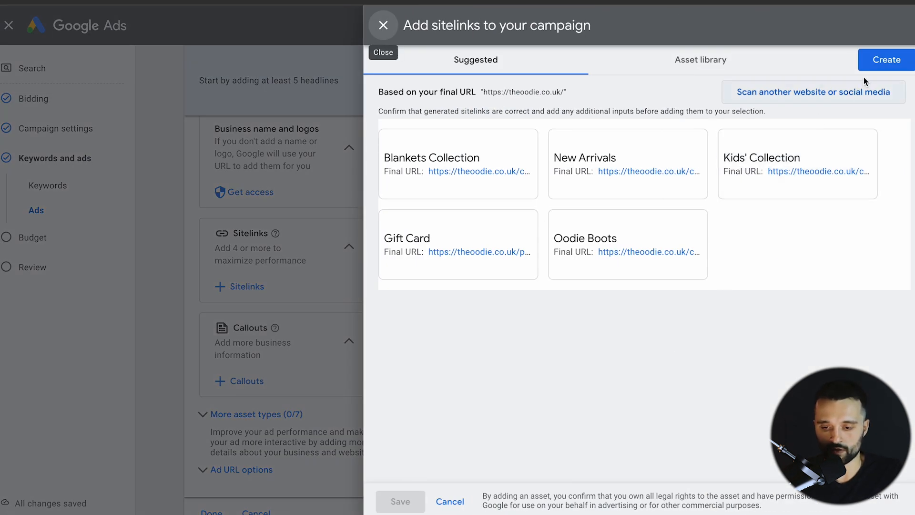
left_click(893, 64)
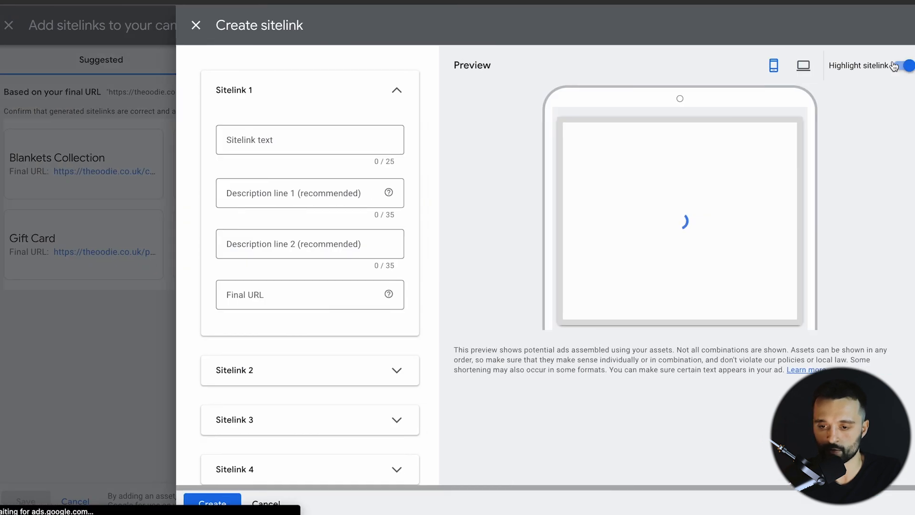
left_click(281, 141)
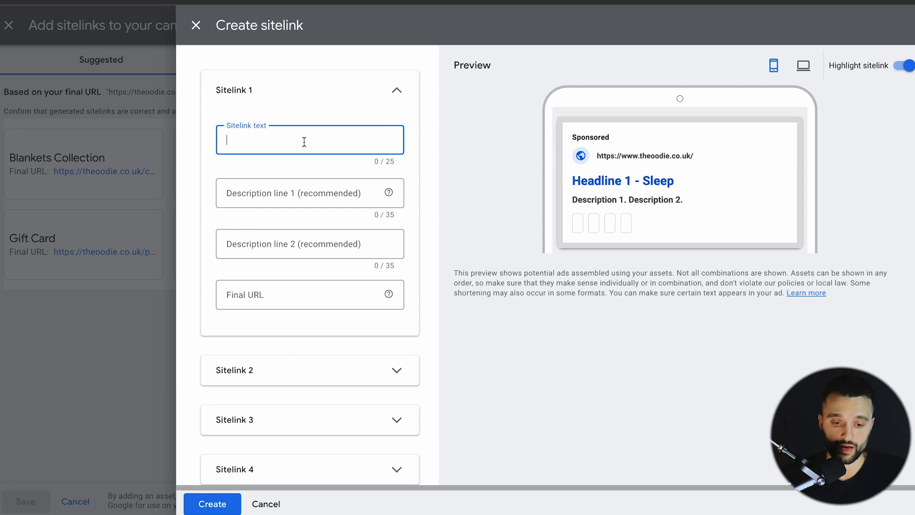
type("Healdin")
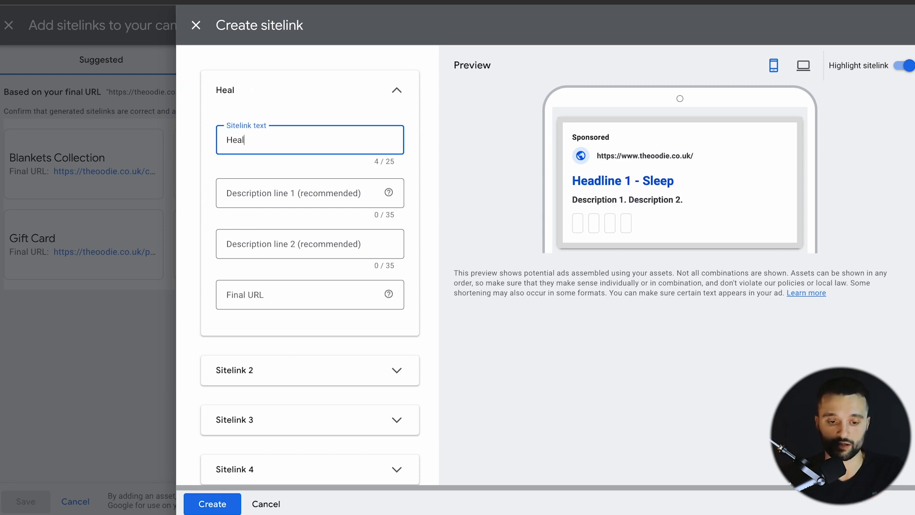
key("BackSpace")
key("BackSpace")
key("BackSpace")
key("BackSpace")
key("BackSpace")
key("BackSpace")
key("BackSpace")
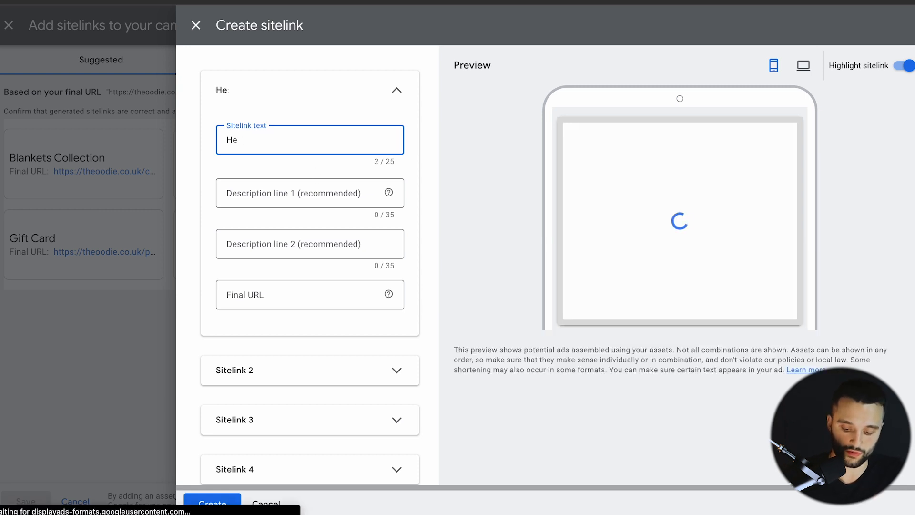
type("Running shoes")
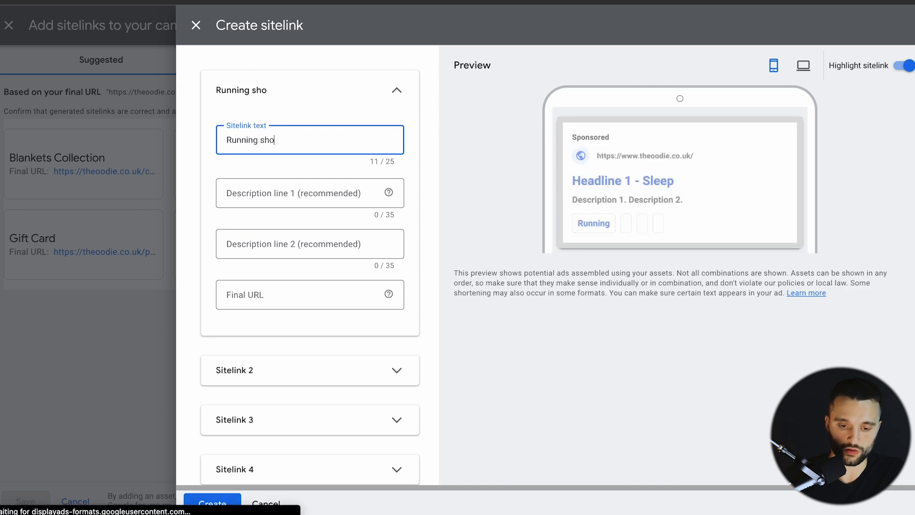
left_click(304, 165)
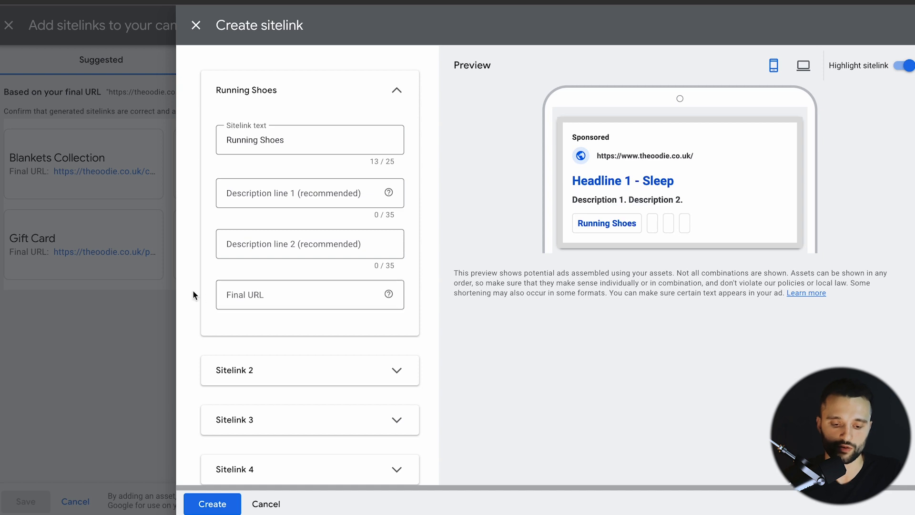
Step: View the empty fields for the second sitelink, then discard the sitelinks without creating them
scroll(193, 294, "down", 2)
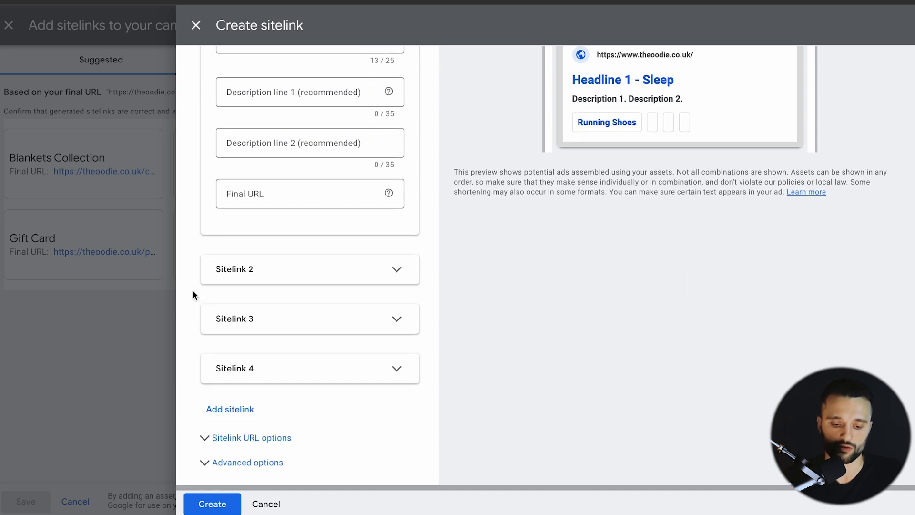
left_click(399, 271)
scroll(410, 324, "down", 5)
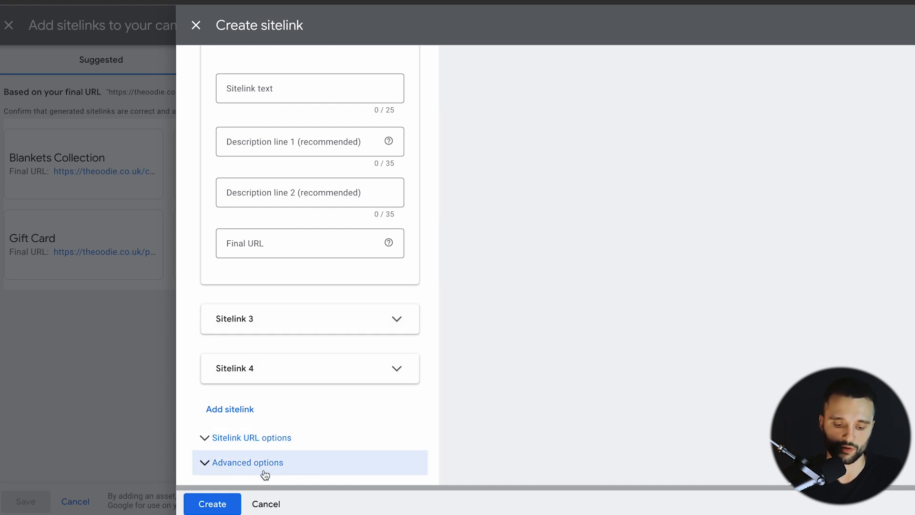
left_click(263, 504)
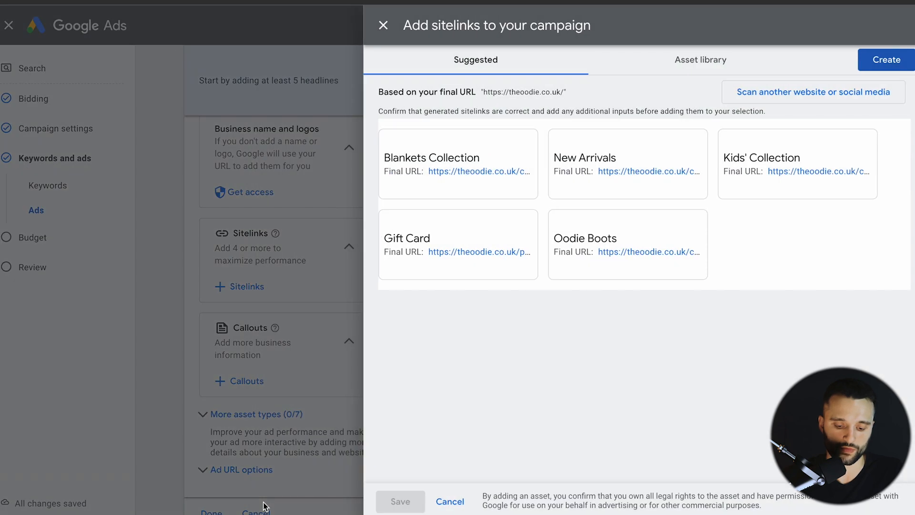
left_click(131, 340)
Step: Start adding campaign-level callouts and enter "Sleep better" as the first callout text
scroll(177, 387, "down", 1)
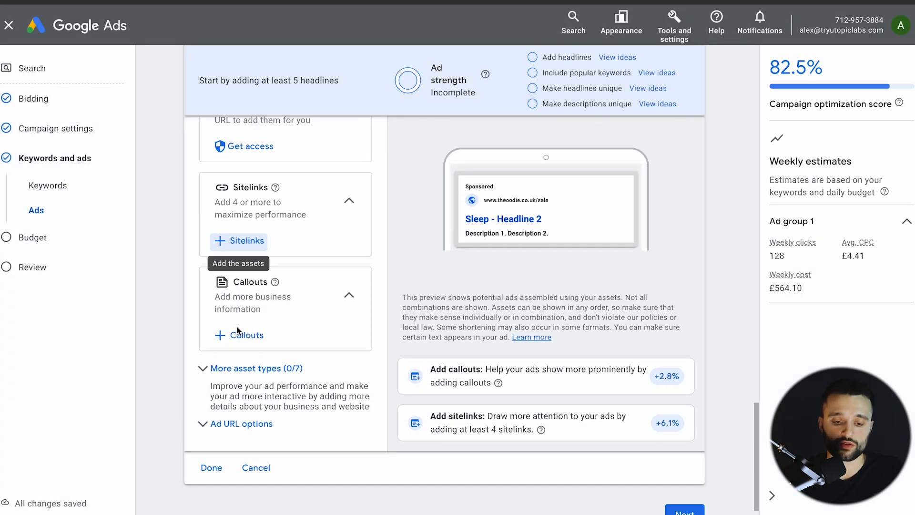
left_click(242, 336)
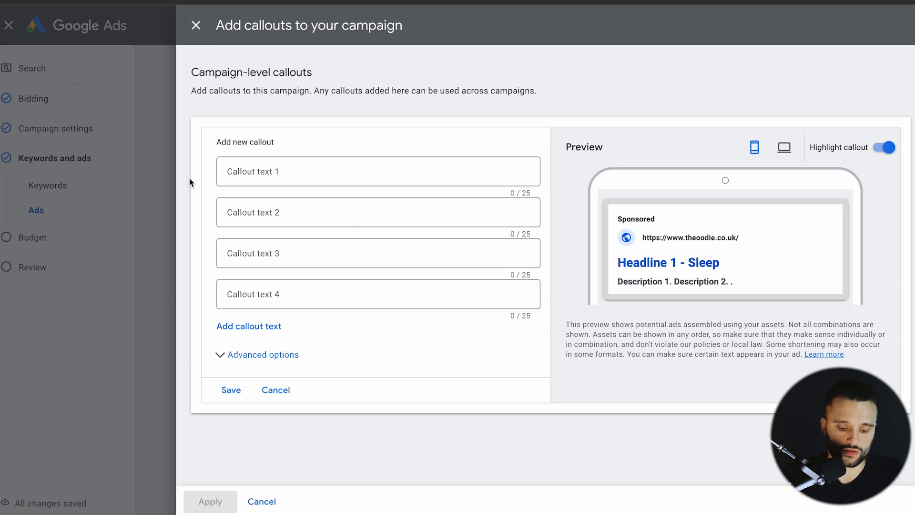
left_click(250, 180)
type("Sleep")
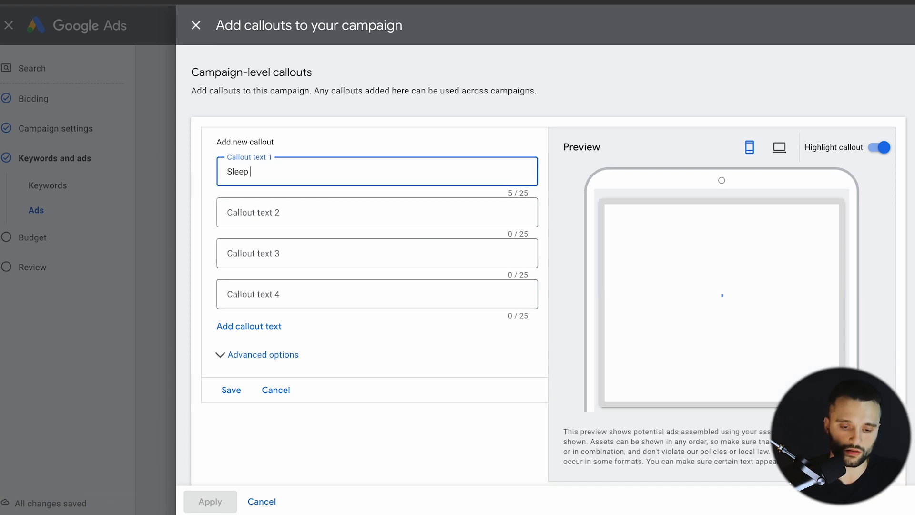
type(" better")
Step: Enter "Trusted by 600+ customers" as the second callout text
left_click(267, 214)
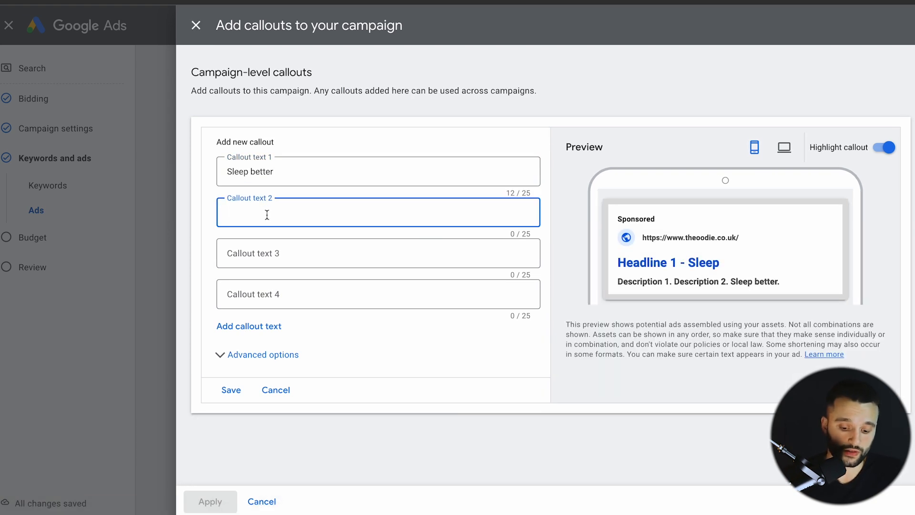
type("T")
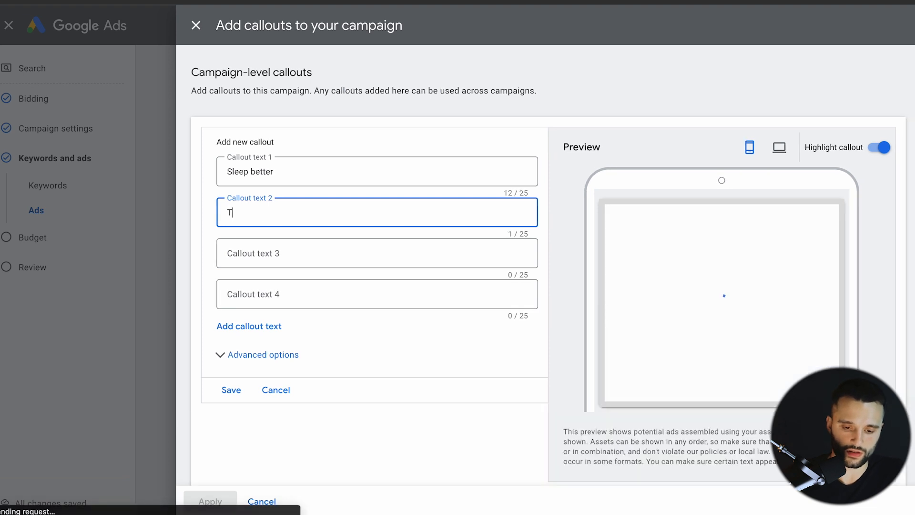
type("rusted b")
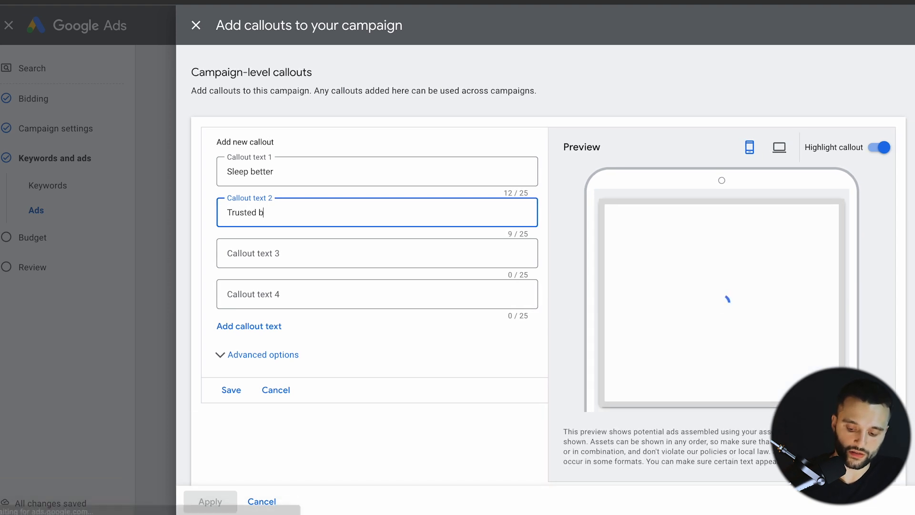
type("y 600+ customers")
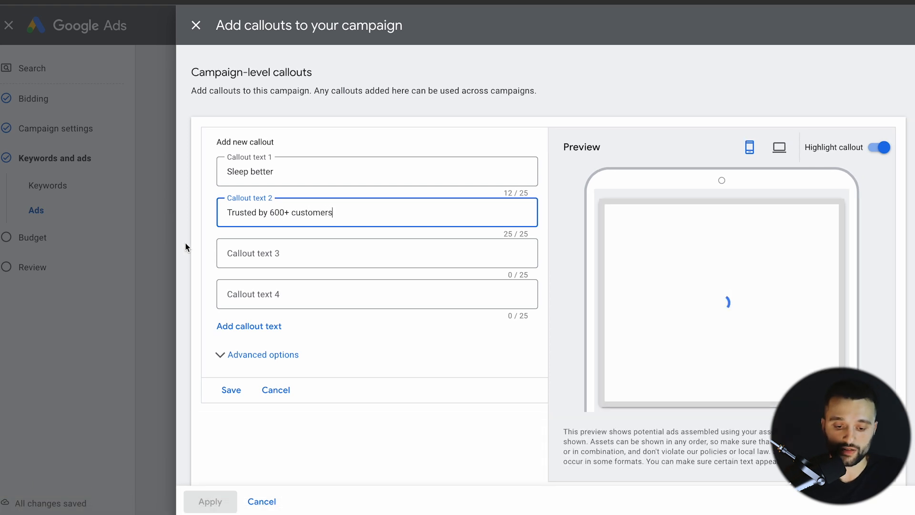
left_click(209, 228)
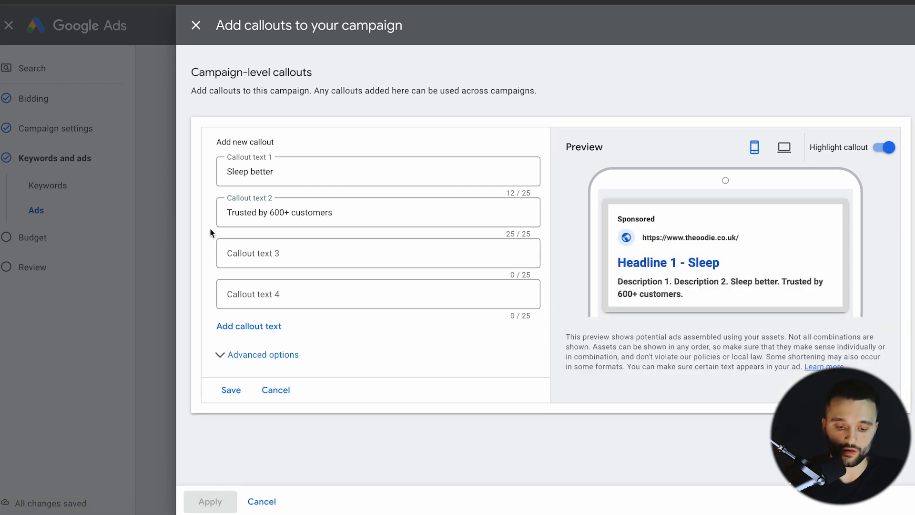
Step: Add four more empty callout text fields, then discard all callouts without saving them
left_click(248, 326)
left_click(258, 369)
left_click(254, 408)
left_click(252, 447)
scroll(260, 379, "down", 2)
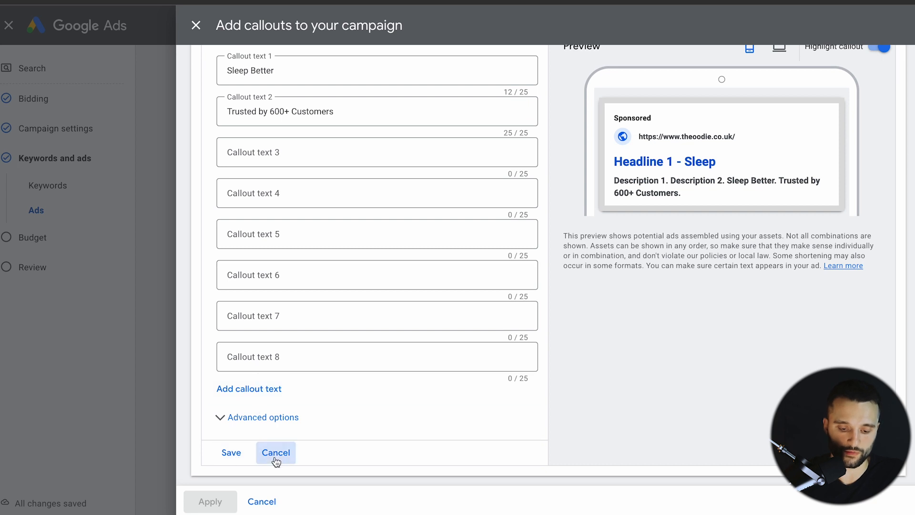
left_click(273, 453)
left_click(262, 503)
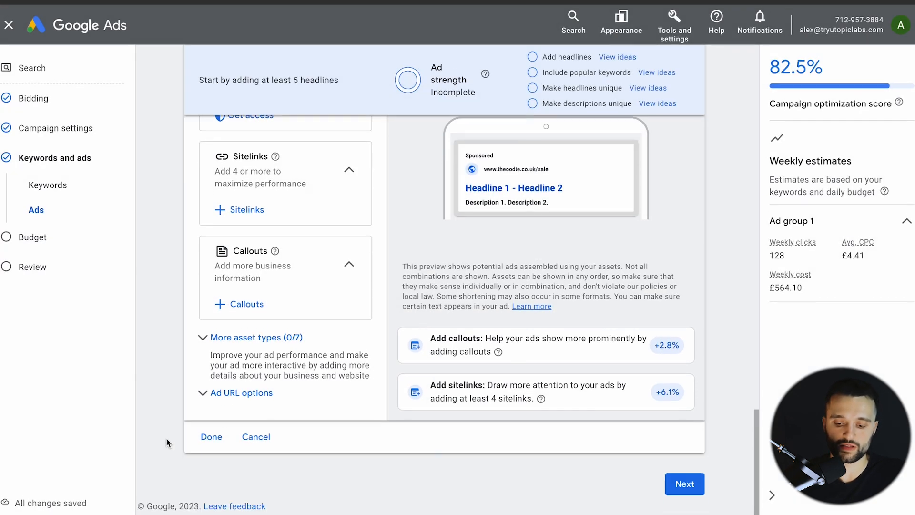
Step: Finish editing the ad and continue to the campaign's budget settings
left_click(211, 437)
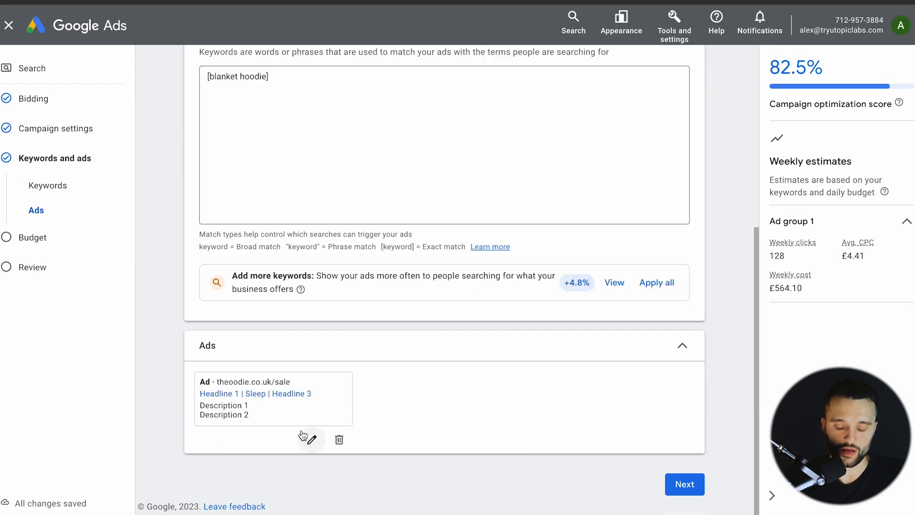
left_click(685, 484)
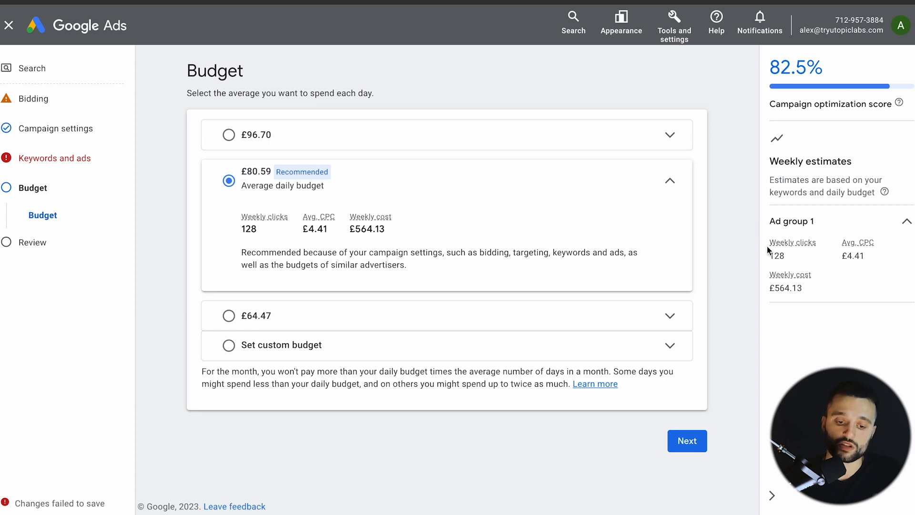
mouse_move(792, 243)
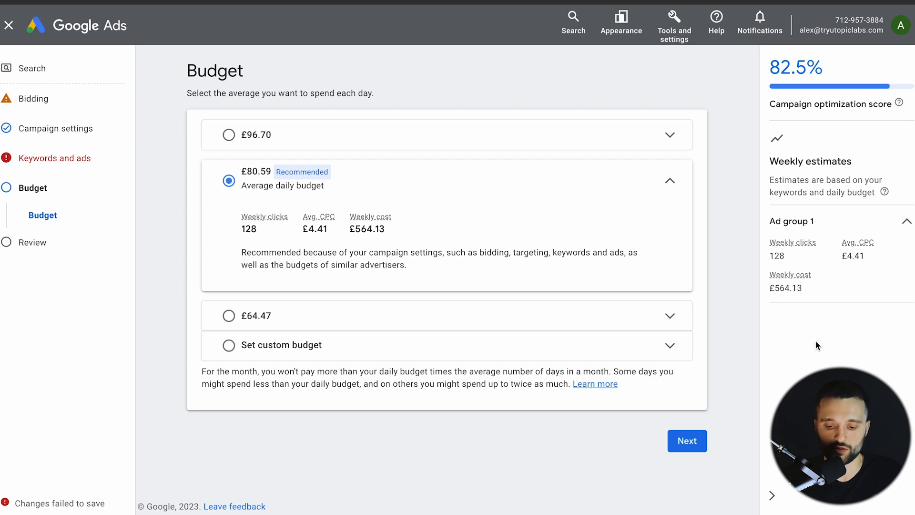
Step: Set a custom average daily budget of £20 for the campaign and continue to the review
left_click(590, 346)
left_click(294, 290)
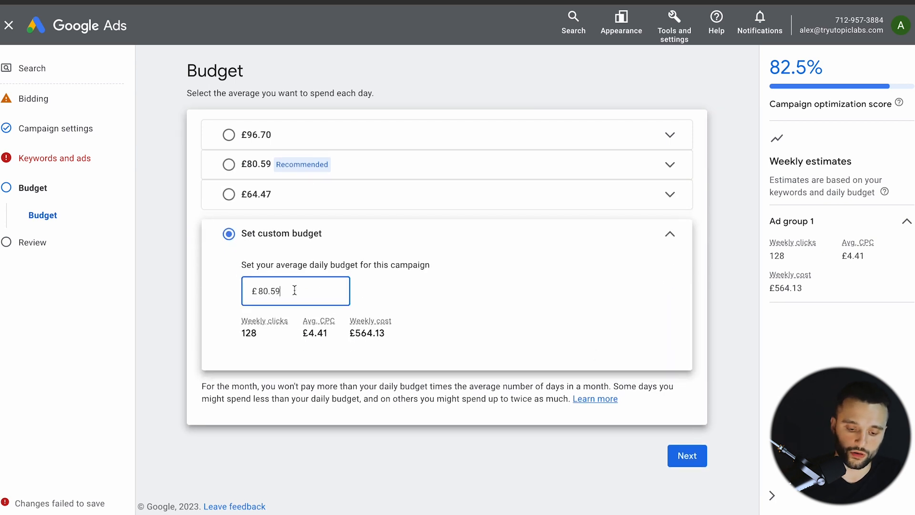
left_click_drag(295, 290, 248, 290)
type("20")
left_click(461, 336)
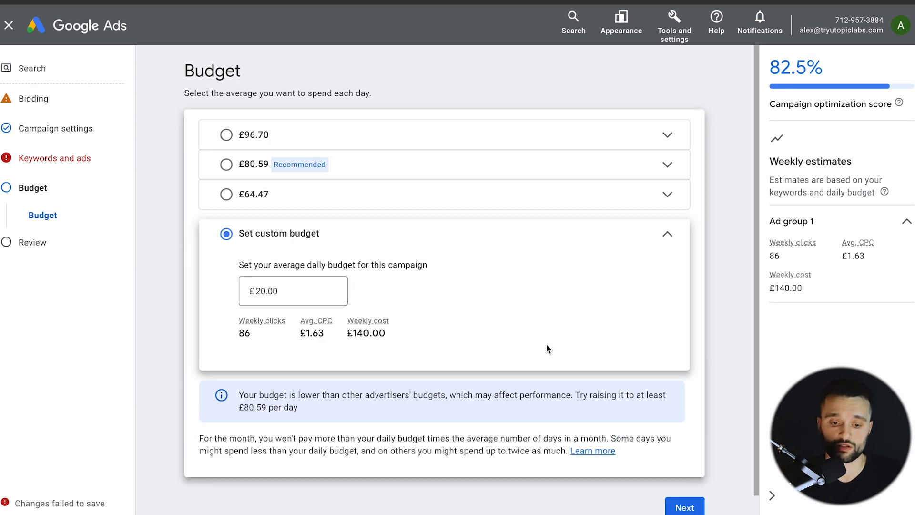
scroll(730, 342, "down", 1)
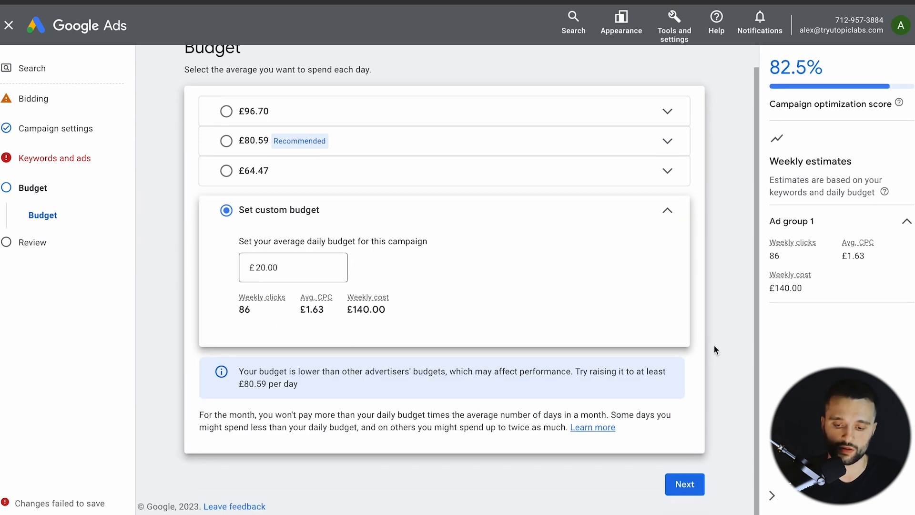
left_click(685, 485)
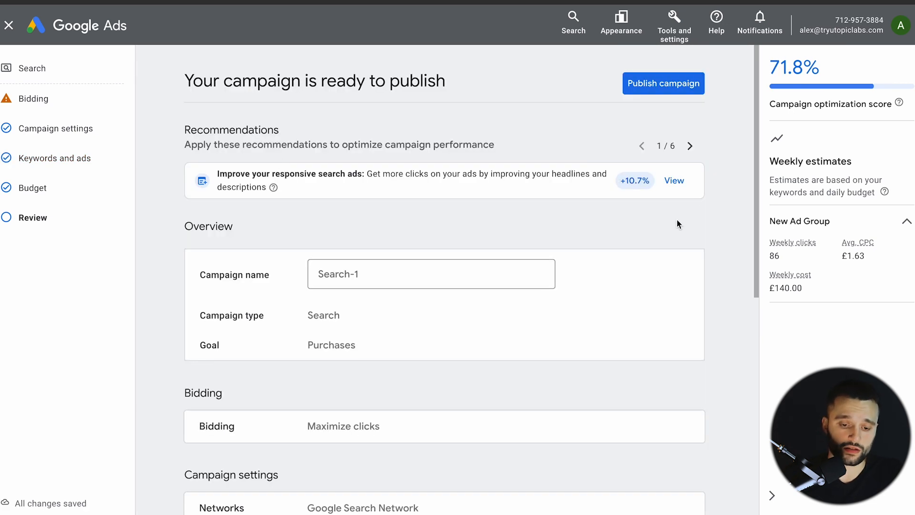
Step: Look through the optimization recommendations for the campaign and return to the first one
left_click(691, 148)
left_click(692, 152)
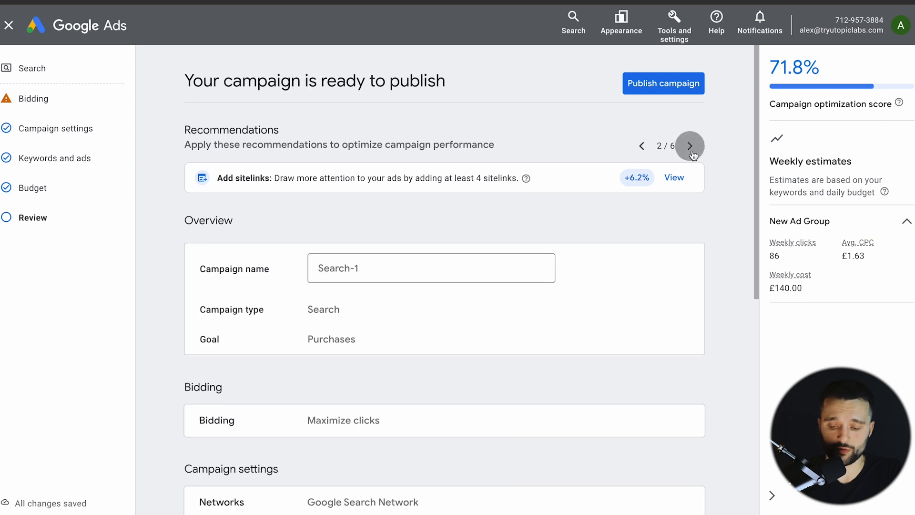
left_click(691, 146)
left_click(642, 146)
left_click(642, 146)
left_click(642, 145)
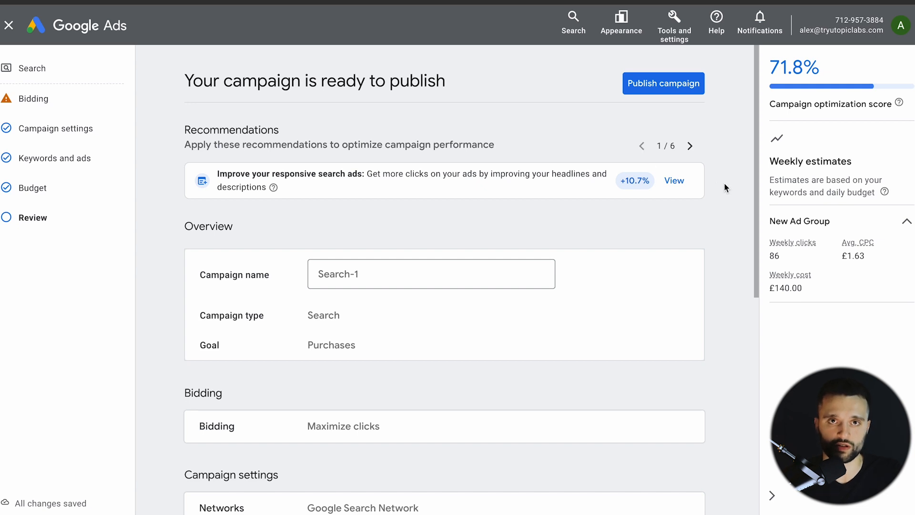
Step: Check the campaign's settings, keywords, ads and budget summary and publish the campaign
scroll(728, 182, "down", 9)
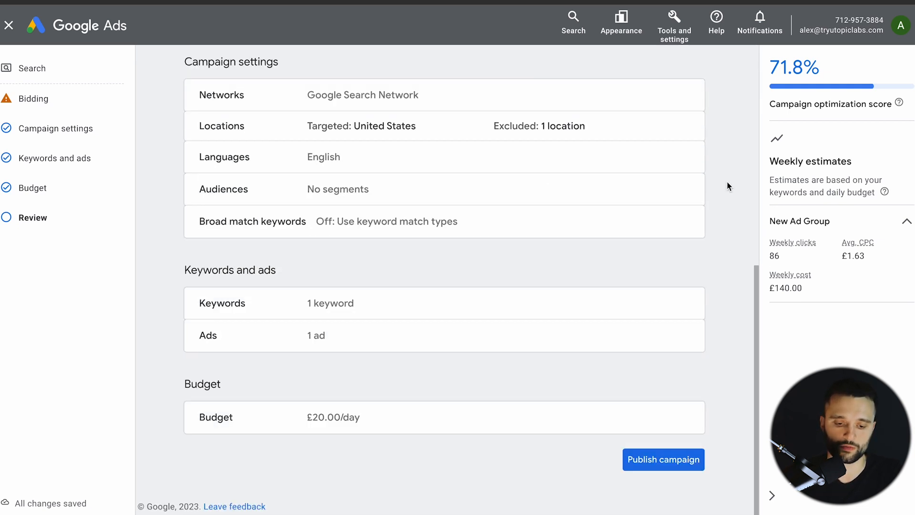
left_click(677, 459)
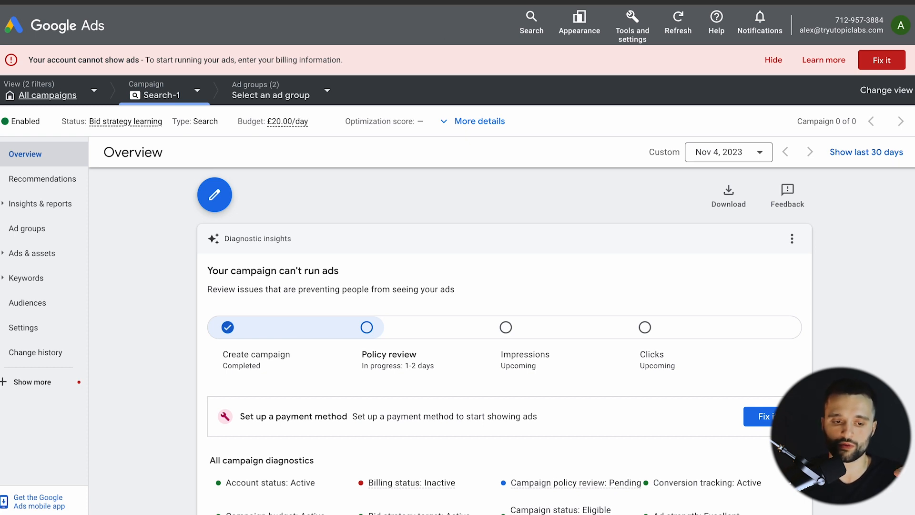
Step: Switch to Dropship.io and view the tracked stores page of its Sales Tracker
left_click(478, 1)
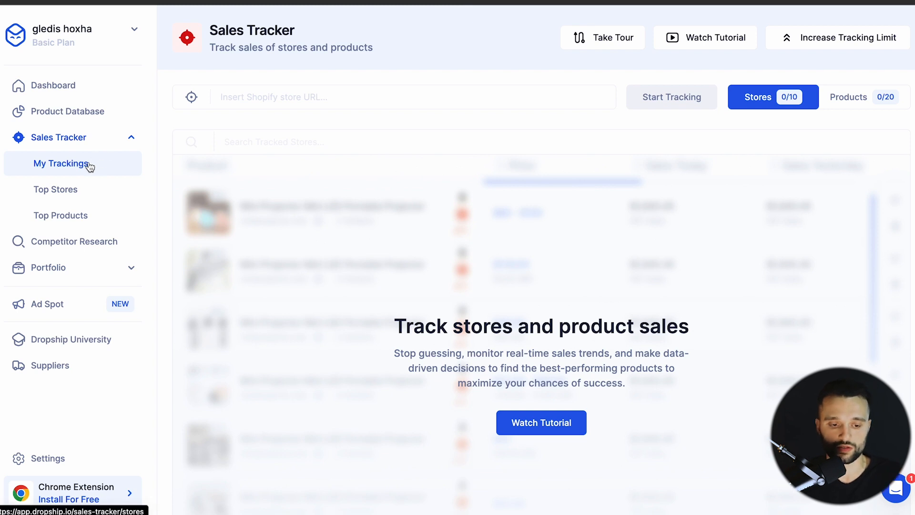
left_click(196, 105)
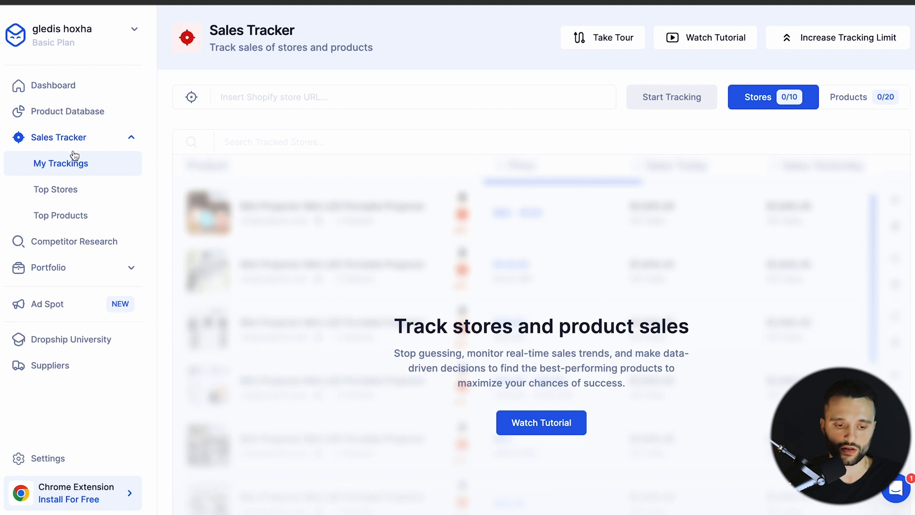
Step: Add the Shopify store theoodie.com to the tracked stores and start tracking it
left_click(315, 101)
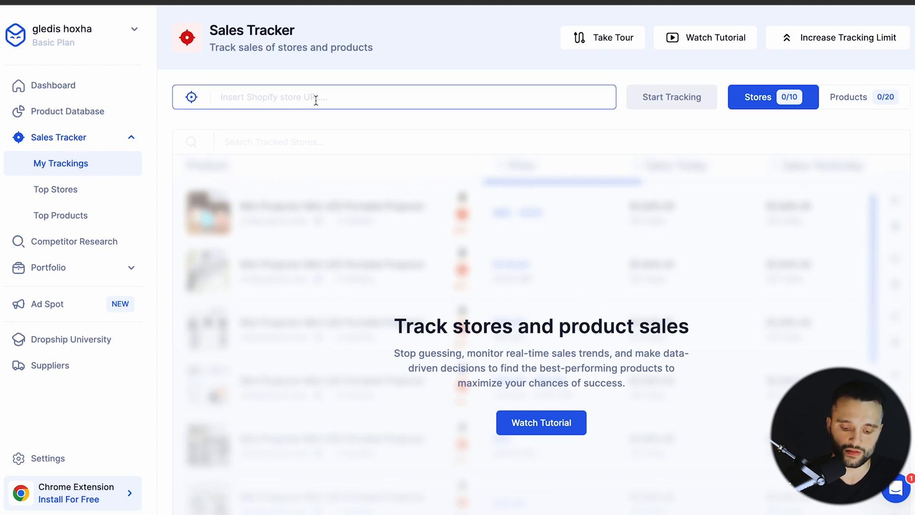
type("theo")
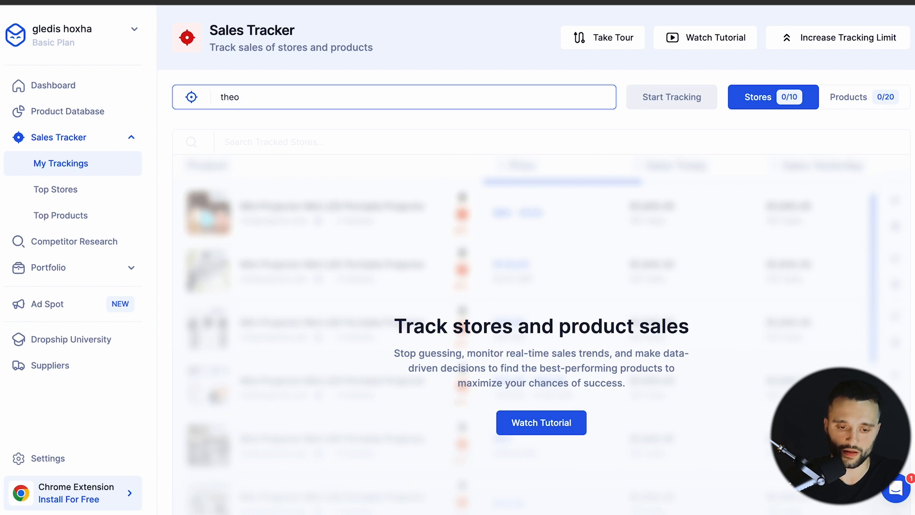
type("o")
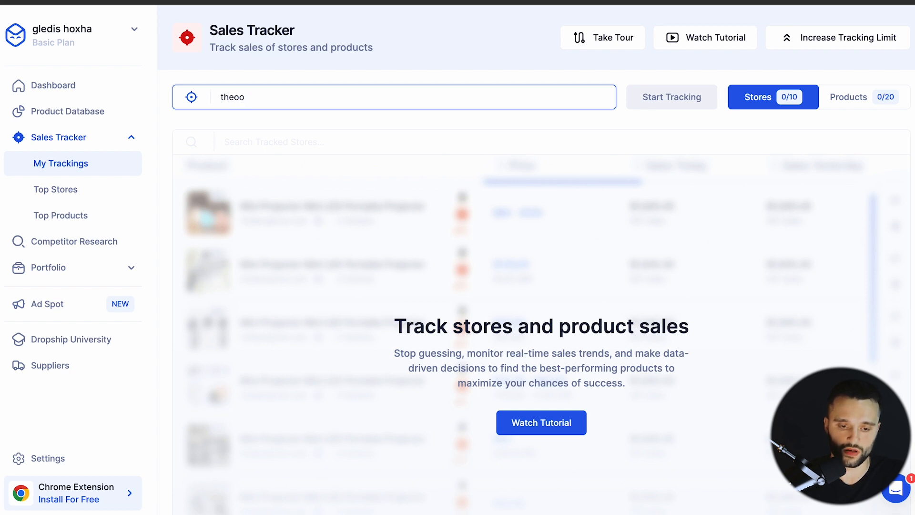
type("die.com")
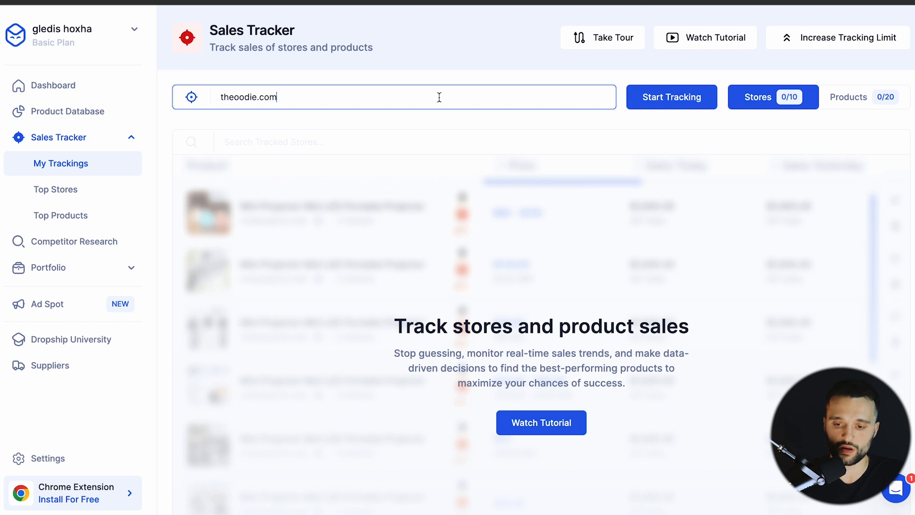
left_click(685, 98)
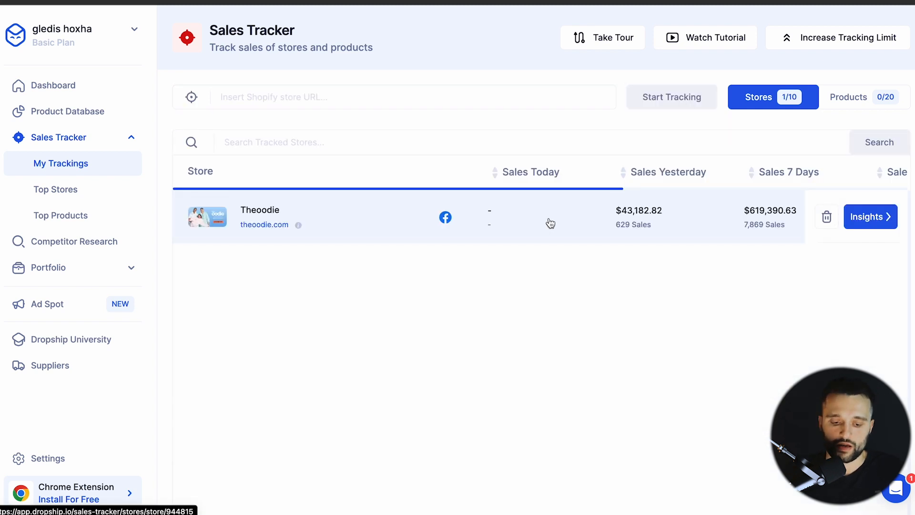
Step: Open the tracked Theoodie store's insights and examine its total revenue, total sales, unique products sold and product list
left_click(550, 223)
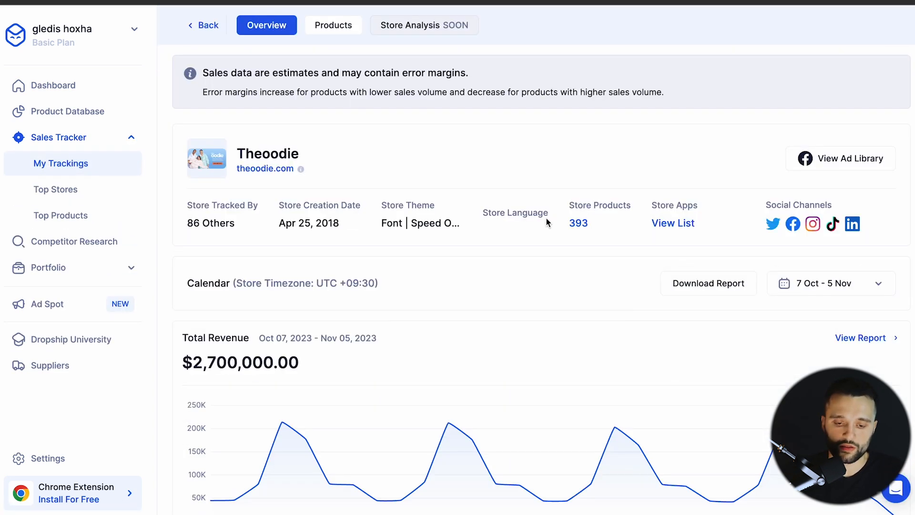
scroll(493, 245, "down", 3)
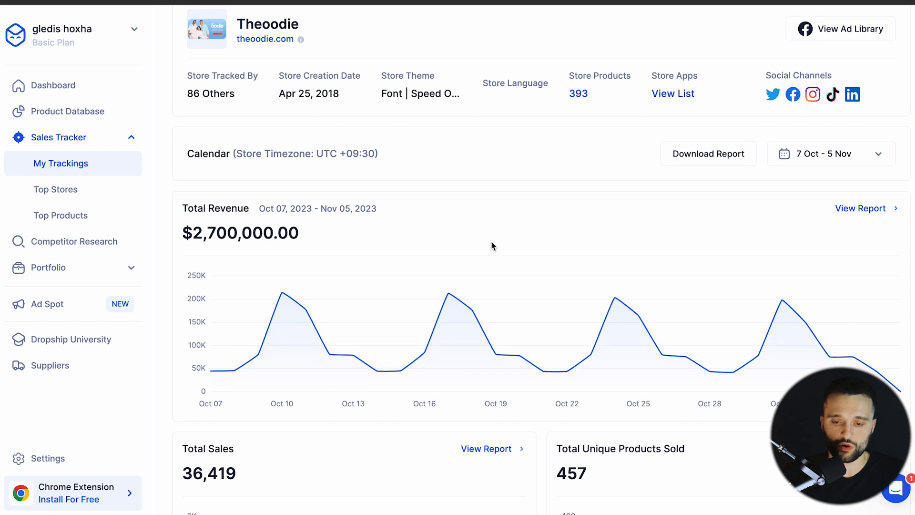
scroll(496, 296, "down", 7)
scroll(470, 260, "down", 3)
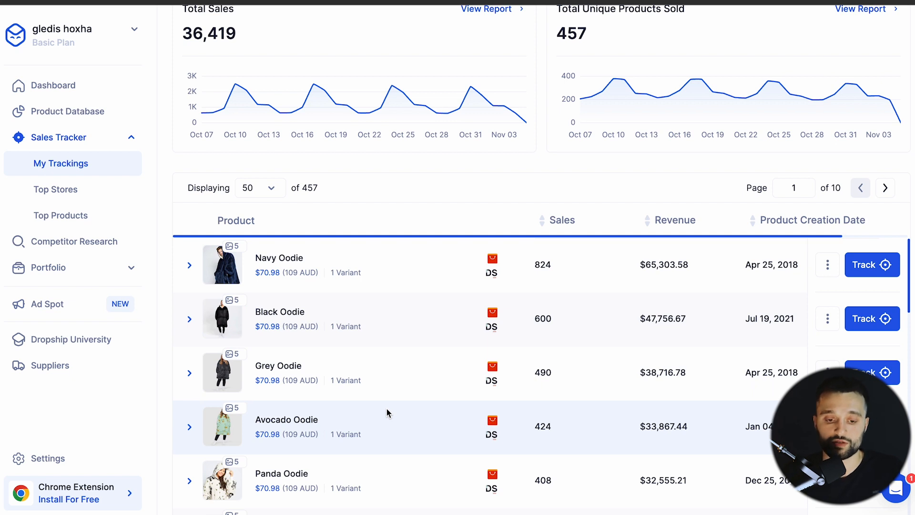
scroll(387, 409, "up", 5)
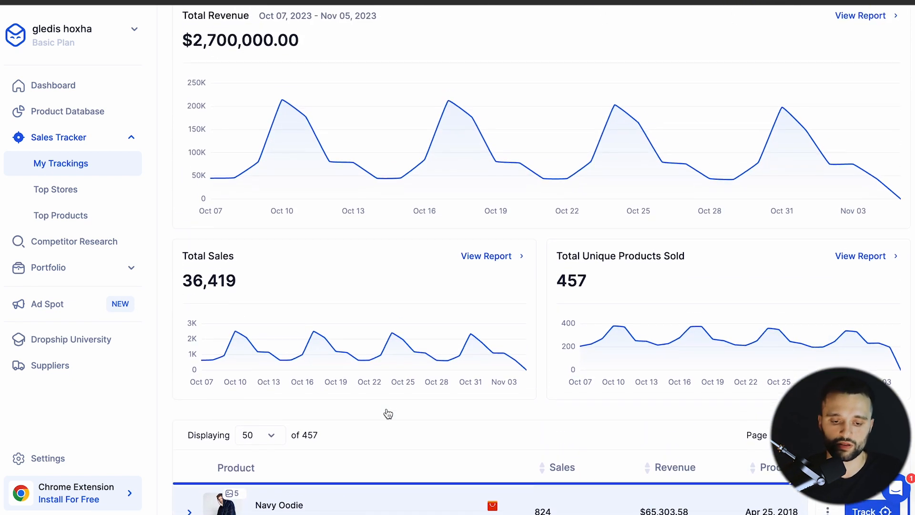
scroll(388, 413, "up", 6)
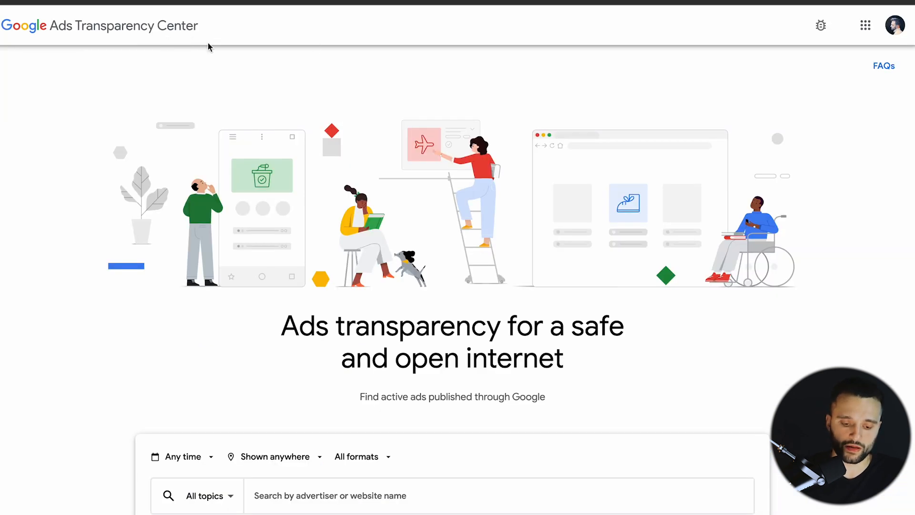
Step: Switch to Google Ads Transparency Center and search for the ads of the website theoodie.com
scroll(60, 193, "down", 4)
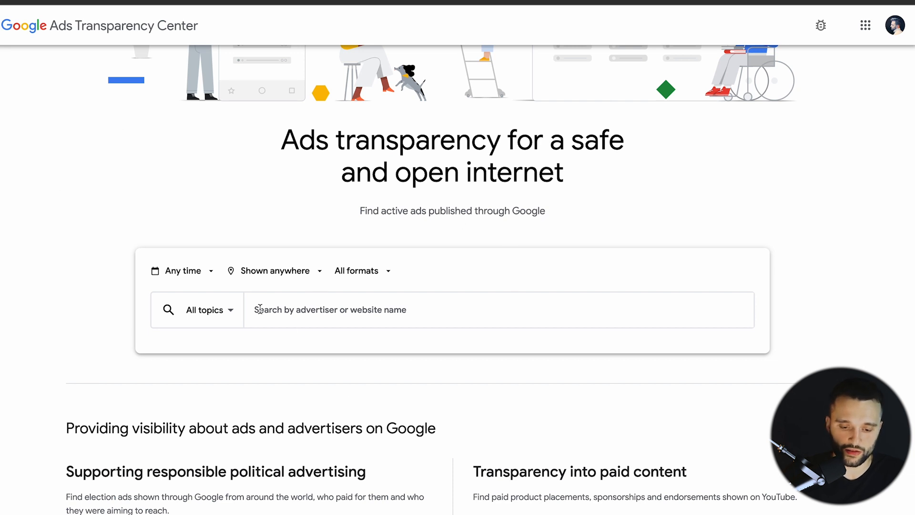
left_click(284, 311)
type("theoodie.com")
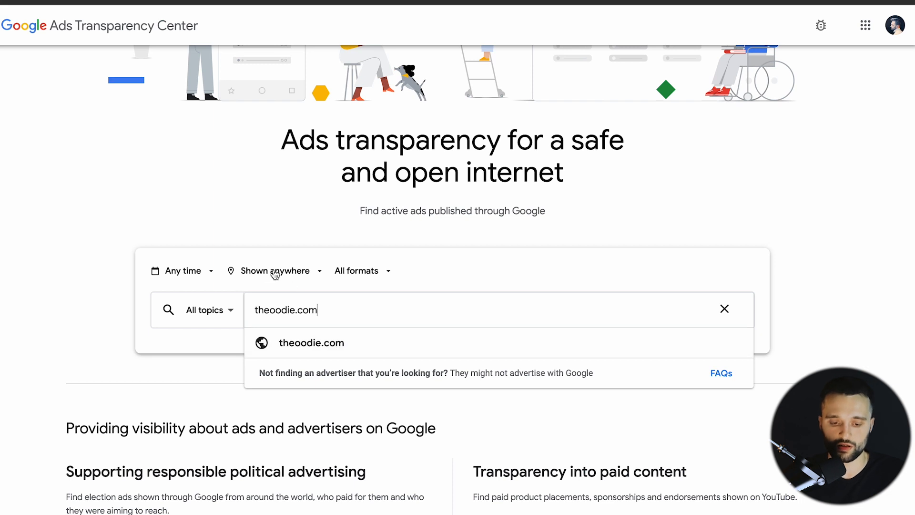
left_click(356, 346)
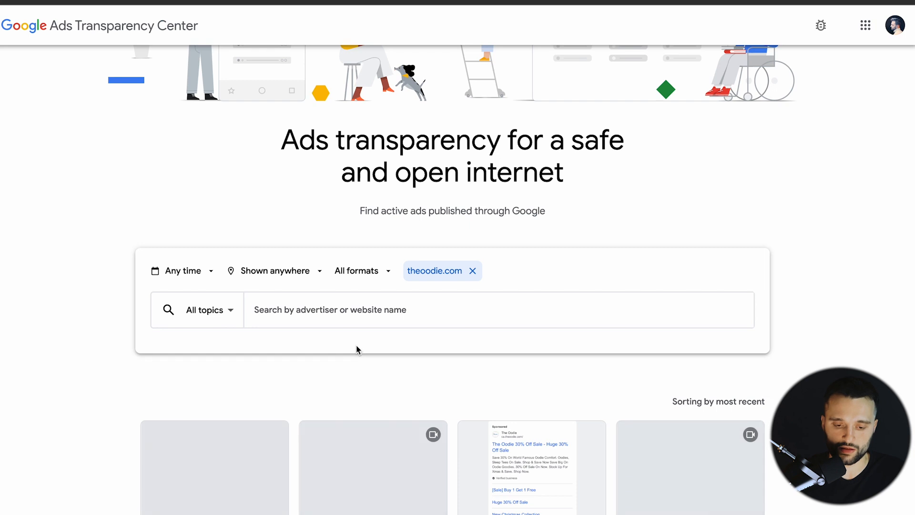
Step: Filter the theoodie.com ads to the Text format and view the matching ads
scroll(83, 330, "down", 3)
scroll(83, 332, "up", 1)
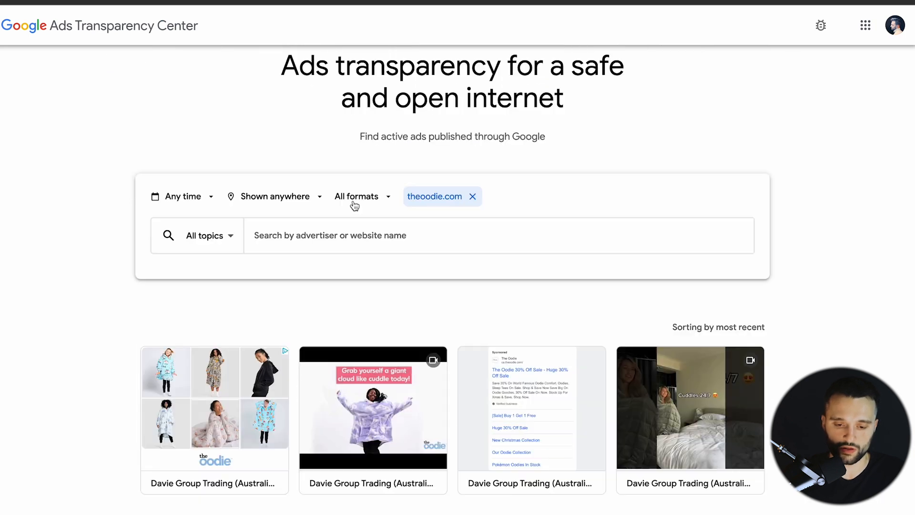
left_click(359, 196)
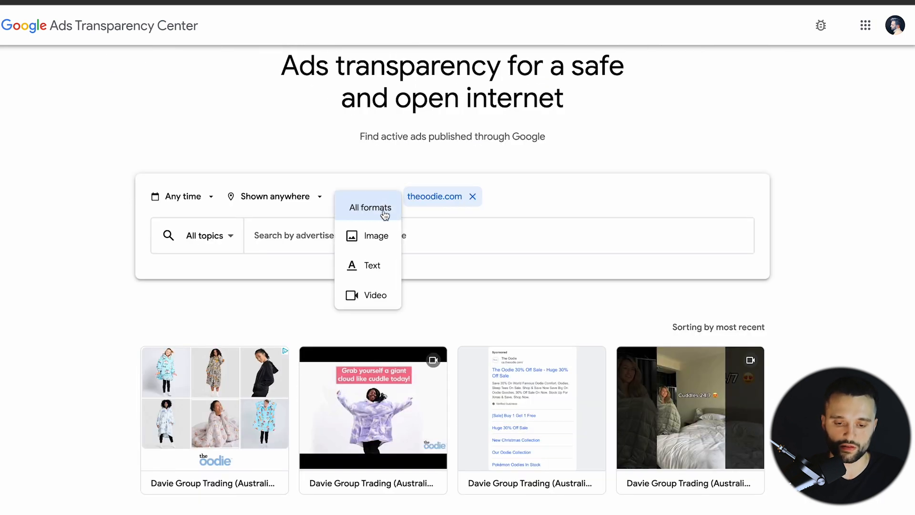
left_click(374, 270)
scroll(870, 262, "down", 3)
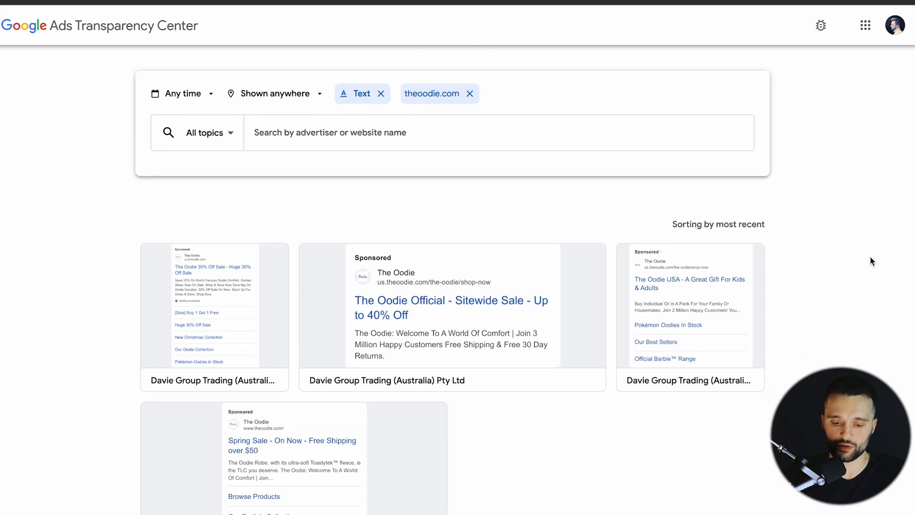